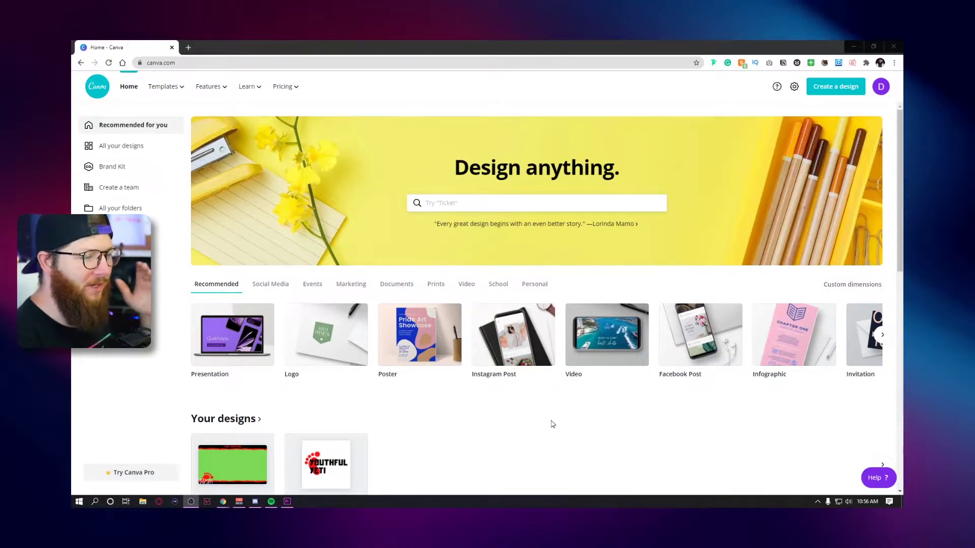
- Create a new blank Logo design
{"action": "left_click", "coordinate": [881, 88]}
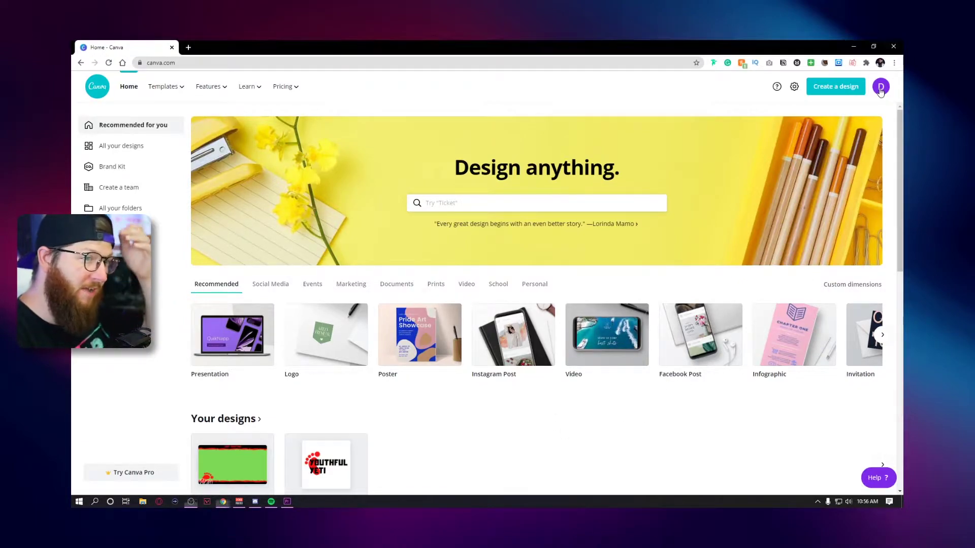
{"action": "left_click", "coordinate": [746, 396]}
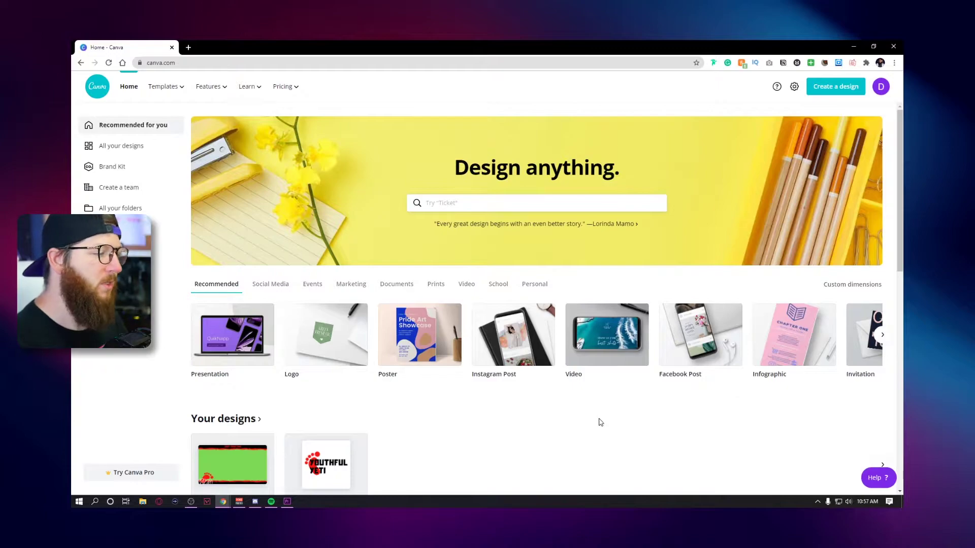
{"action": "left_click", "coordinate": [312, 356]}
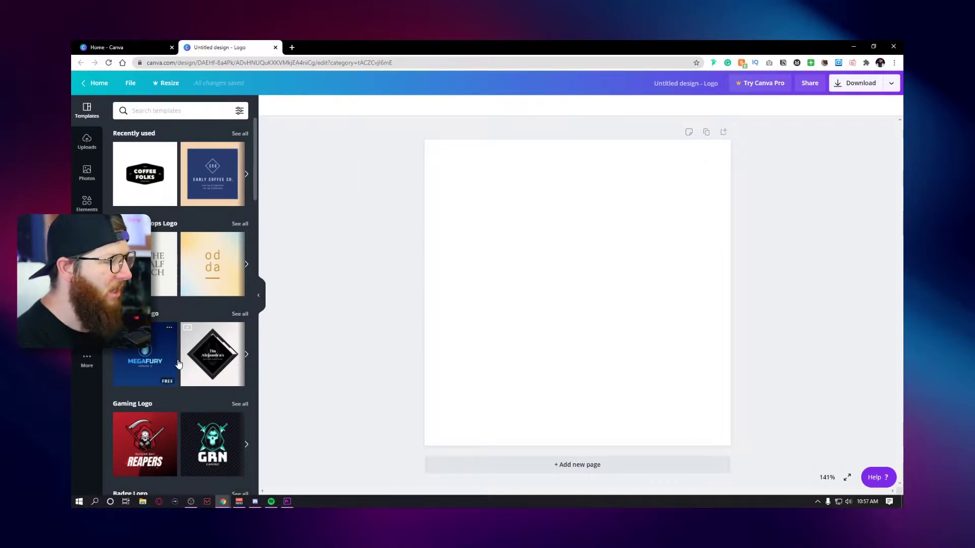
- Show all Gaming Logo templates in the Templates panel
{"action": "scroll", "coordinate": [234, 401], "scroll_direction": "down", "scroll_amount": 3}
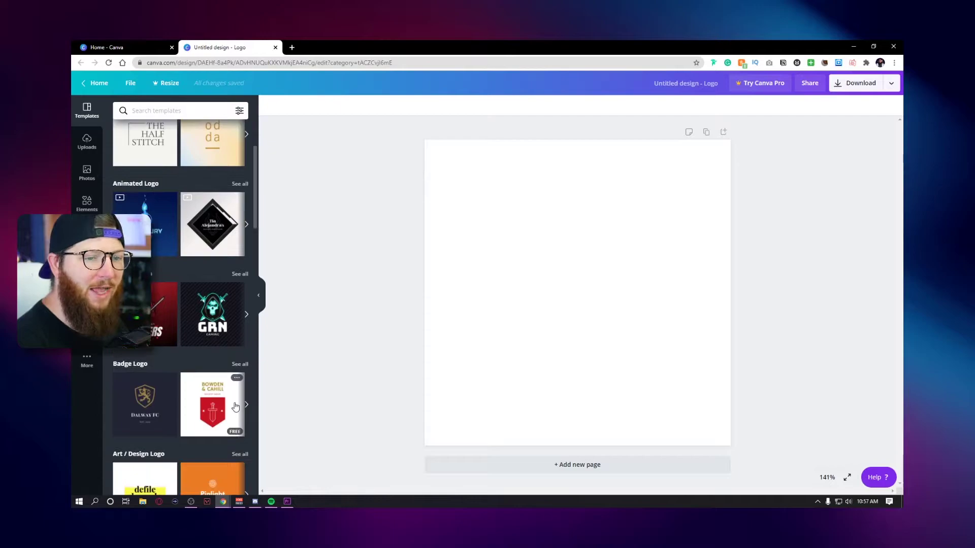
{"action": "scroll", "coordinate": [235, 406], "scroll_direction": "up", "scroll_amount": 2}
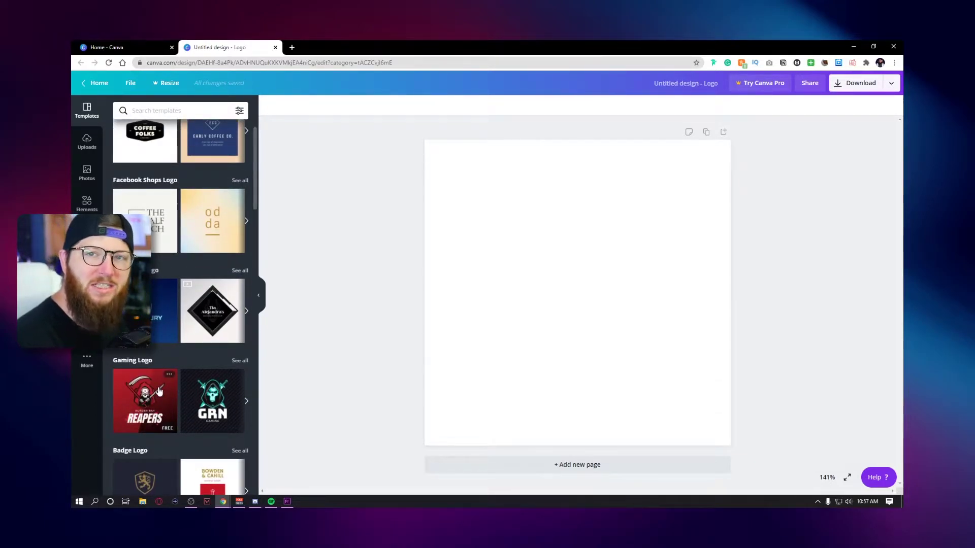
{"action": "left_click", "coordinate": [239, 361]}
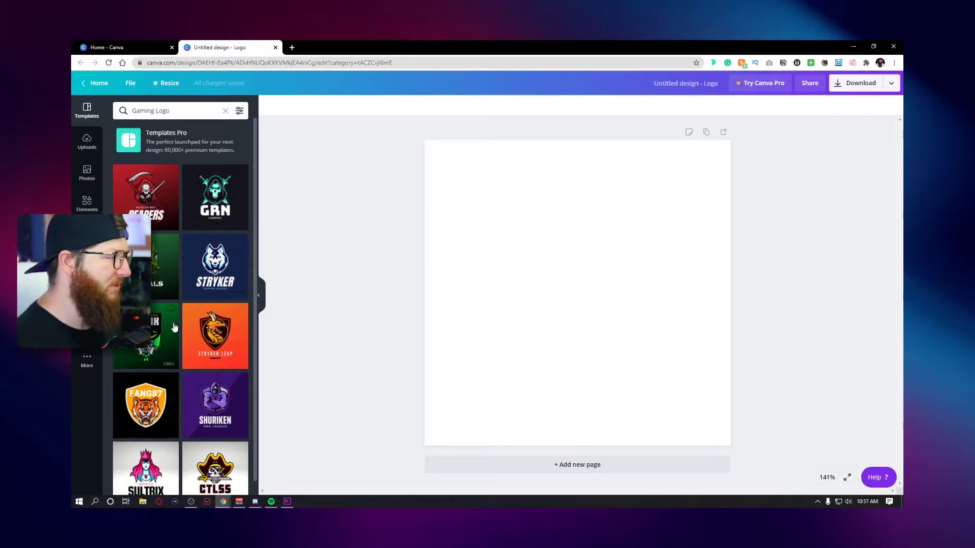
{"action": "scroll", "coordinate": [174, 328], "scroll_direction": "down", "scroll_amount": 1}
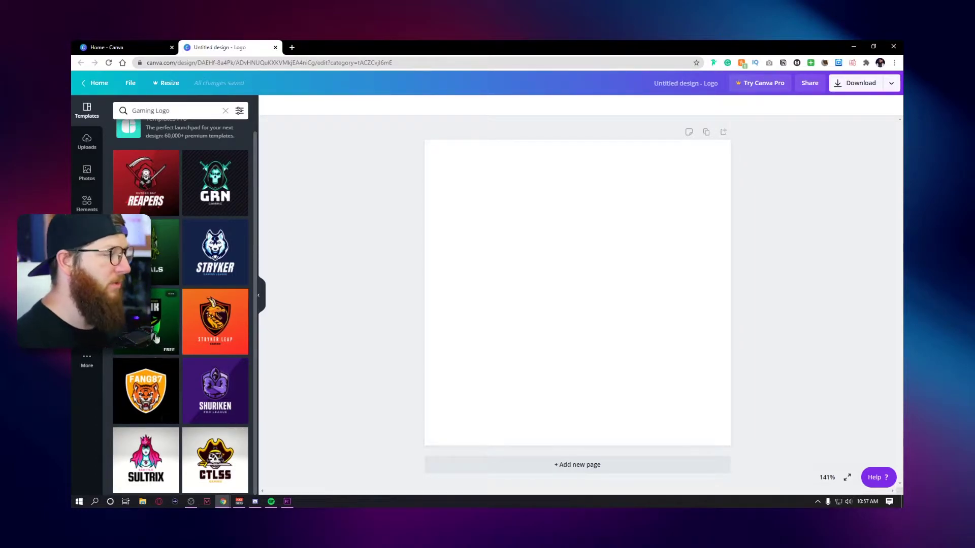
{"action": "scroll", "coordinate": [157, 336], "scroll_direction": "up", "scroll_amount": 1}
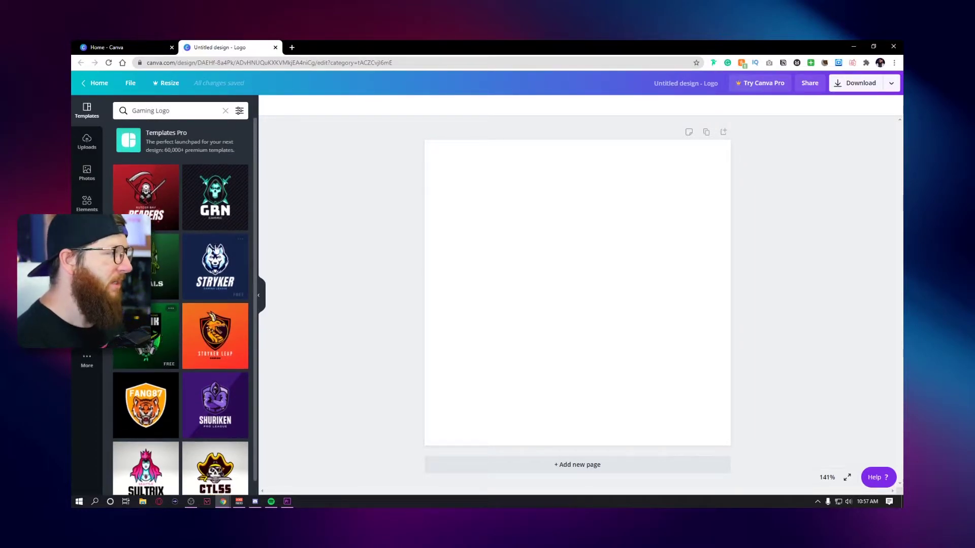
{"action": "left_click", "coordinate": [218, 203]}
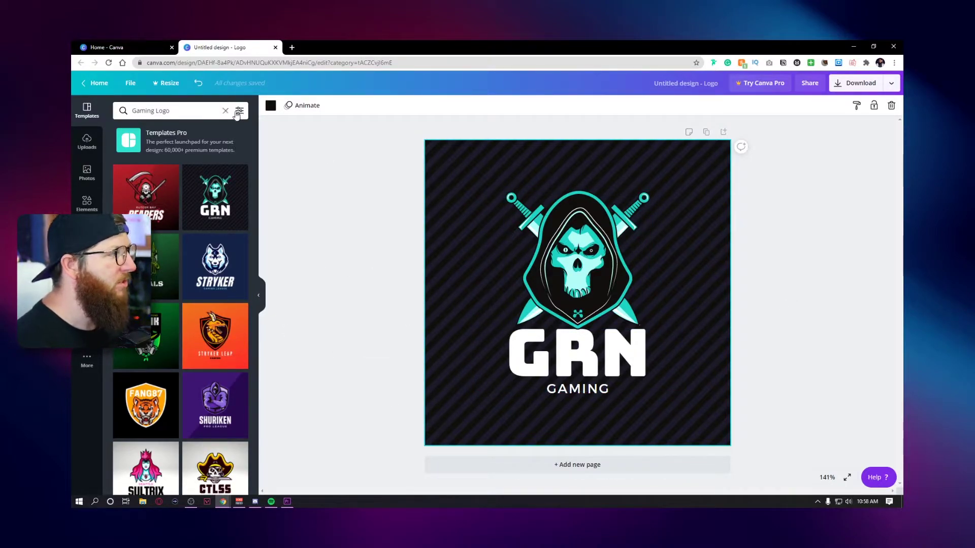
{"action": "key", "text": "ctrl+z"}
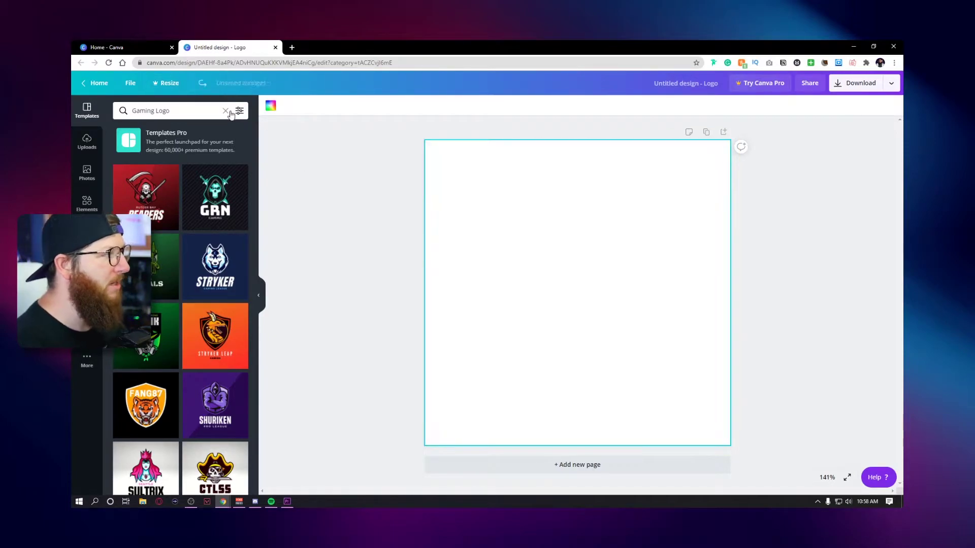
- Clear the Gaming Logo search and browse the template categories for Facebook Shops Logo
{"action": "left_click", "coordinate": [226, 111]}
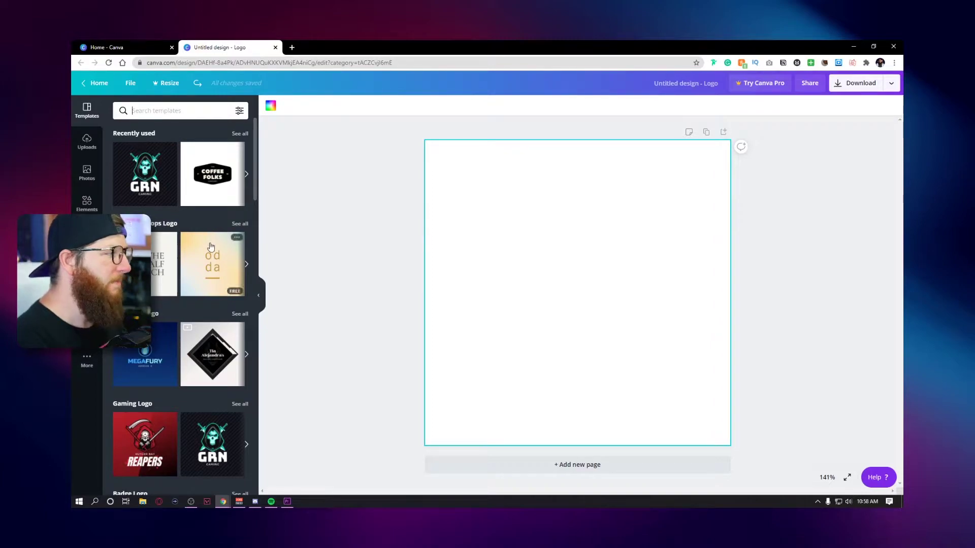
{"action": "scroll", "coordinate": [211, 247], "scroll_direction": "down", "scroll_amount": 3}
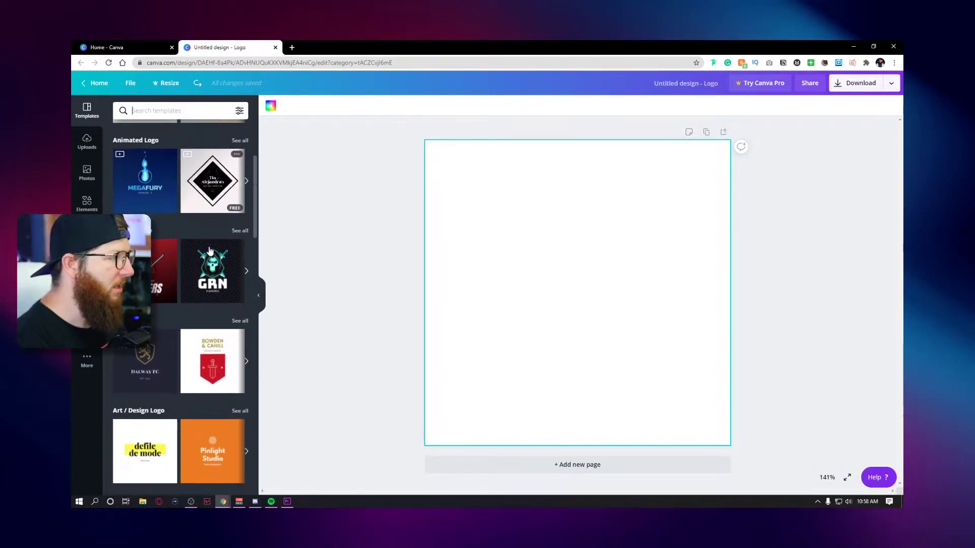
{"action": "scroll", "coordinate": [210, 250], "scroll_direction": "up", "scroll_amount": 4}
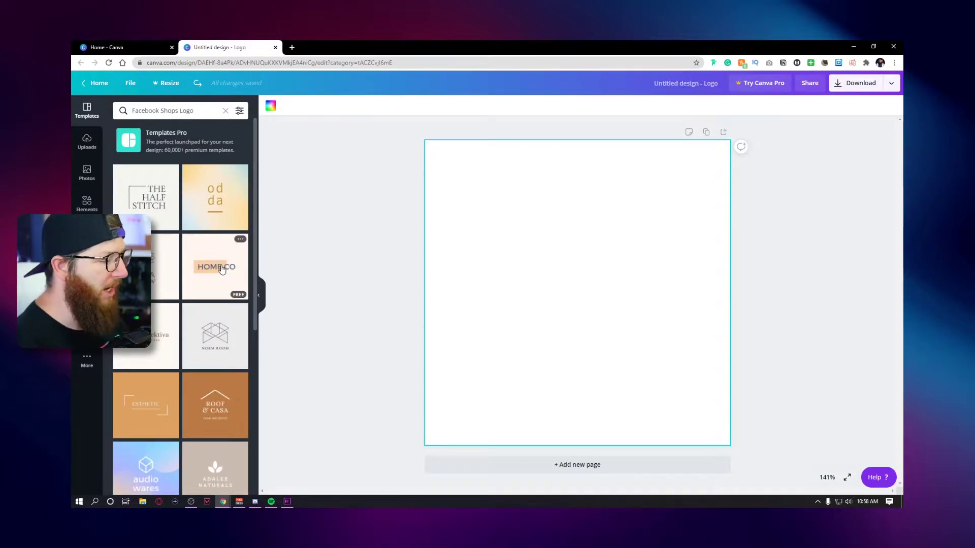
- Launch Notepad from the Windows search
{"action": "left_click", "coordinate": [95, 505]}
{"action": "type", "text": "notep"}
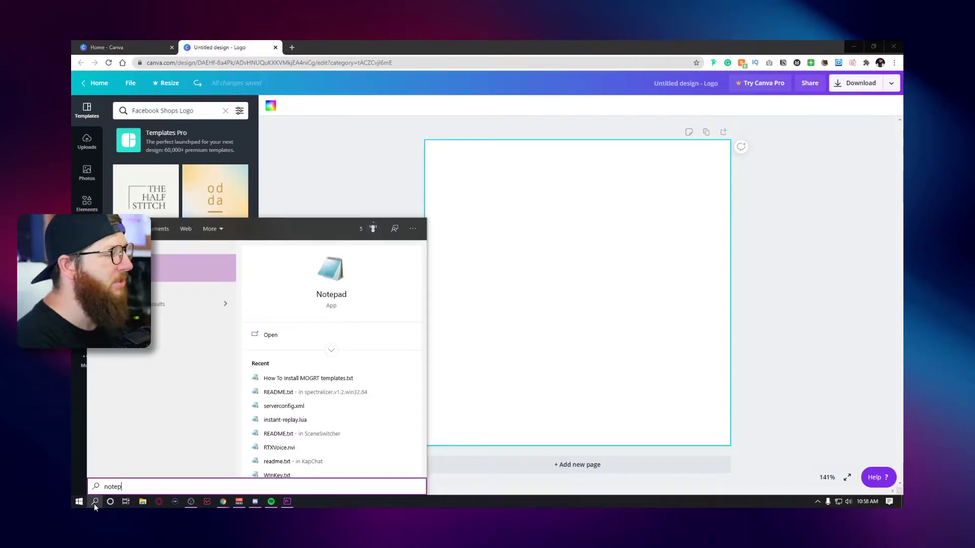
{"action": "key", "text": "Return"}
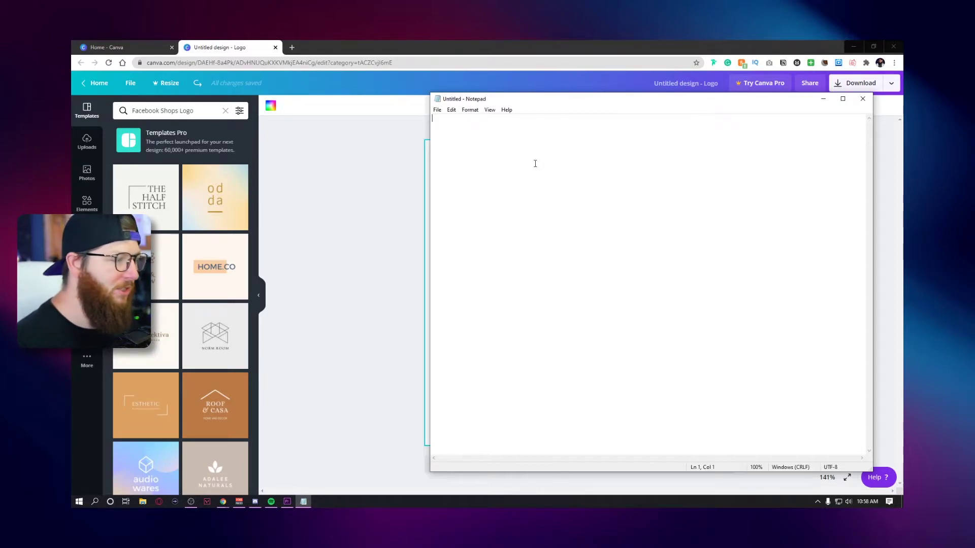
- Type the prompts Name:, Games:, What makes you different:, and Who is my target audience (not everyone):
{"action": "type", "text": "Name:"}
{"action": "key", "text": "Return"}
{"action": "type", "text": "Games: "}
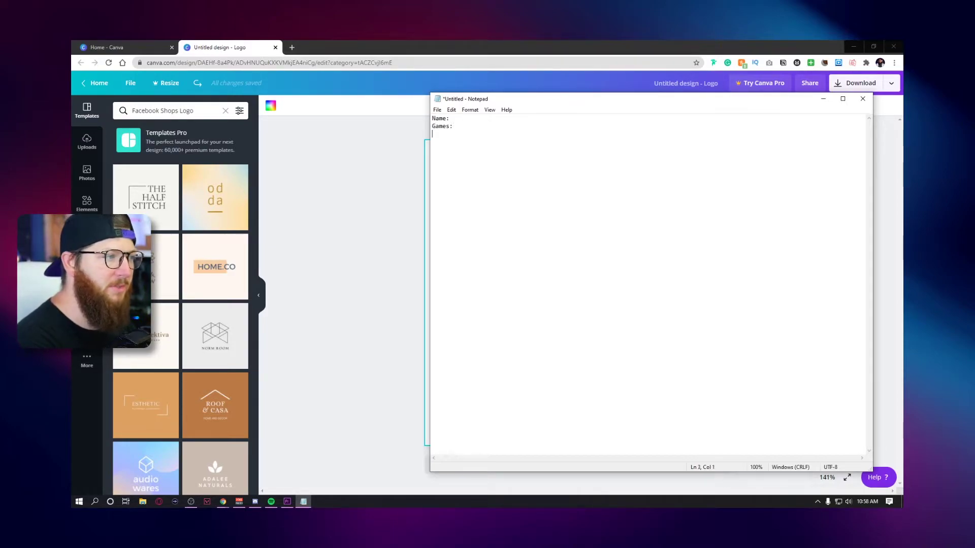
{"action": "type", "text": "What makes you different: "}
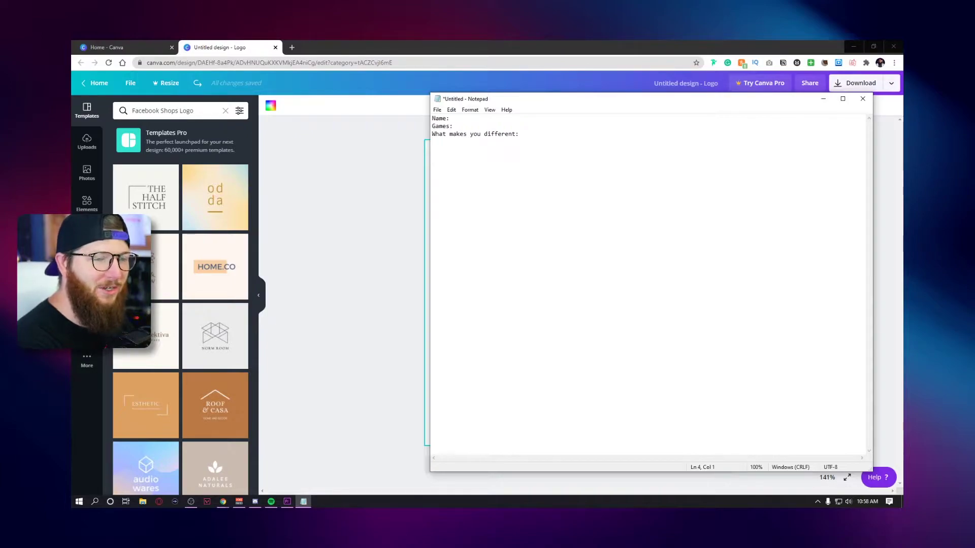
{"action": "type", "text": "Who is my tar"}
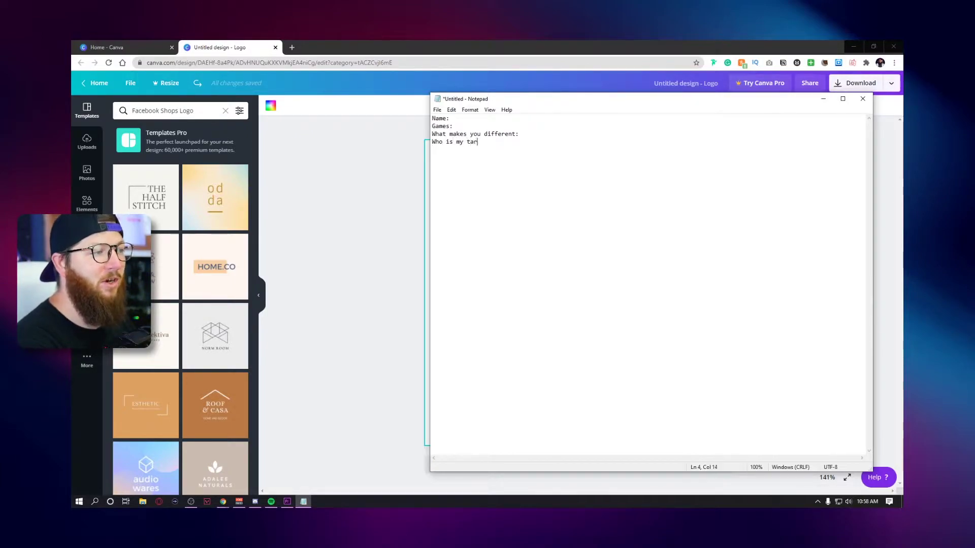
{"action": "type", "text": "get audience"}
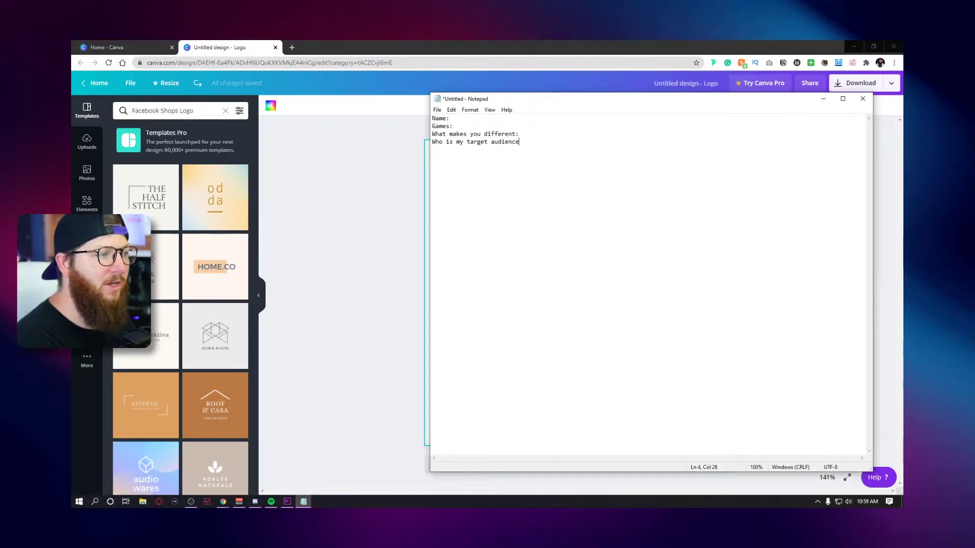
{"action": "type", "text": " (not e"}
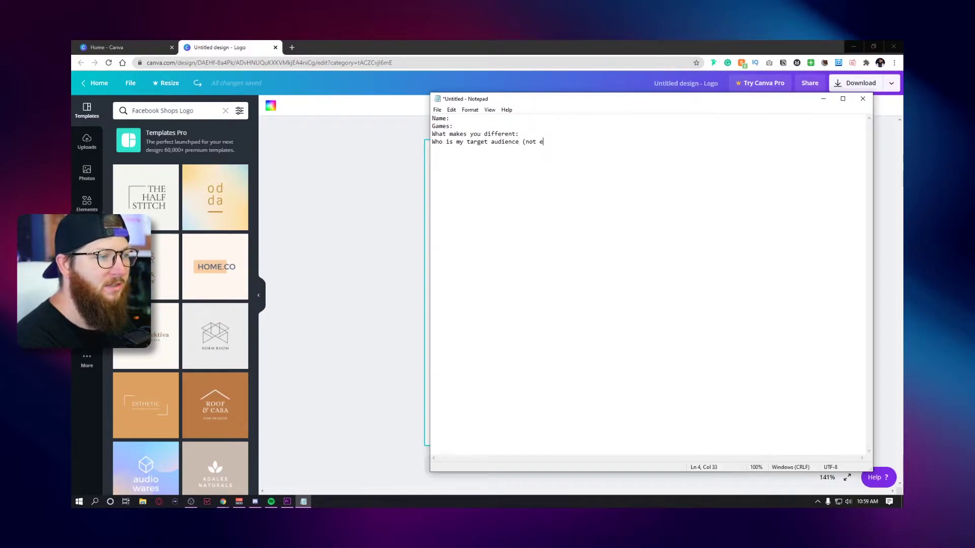
{"action": "type", "text": "veryone"}
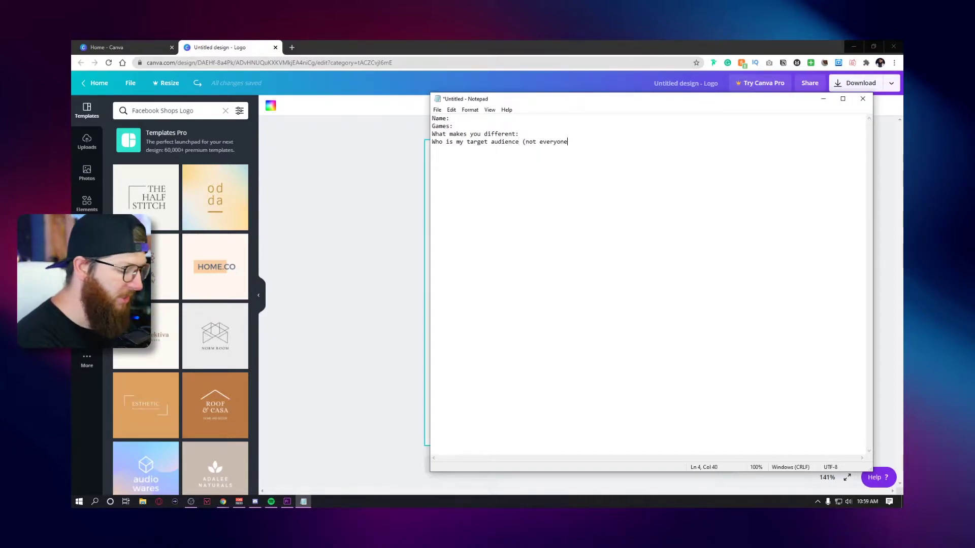
{"action": "type", "text": "):"}
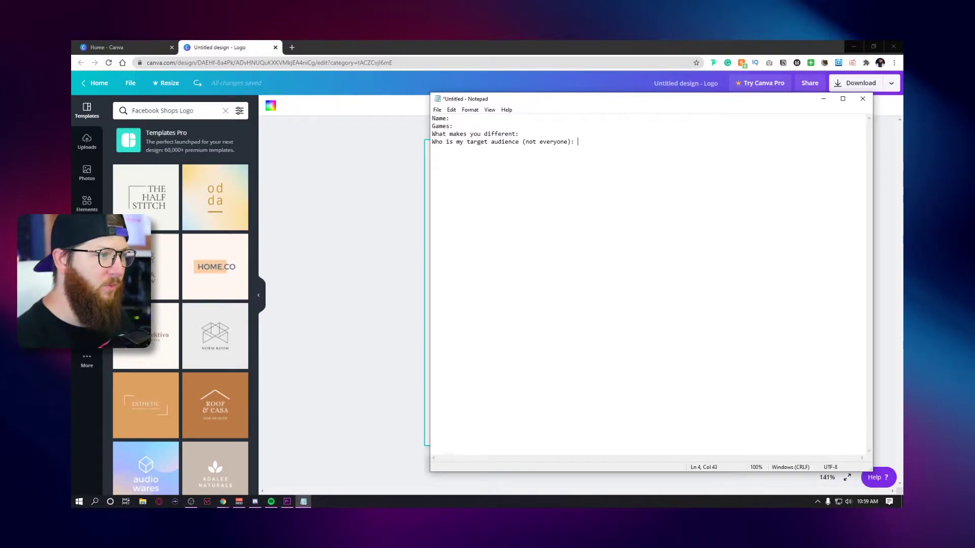
{"action": "key", "text": "Up"}
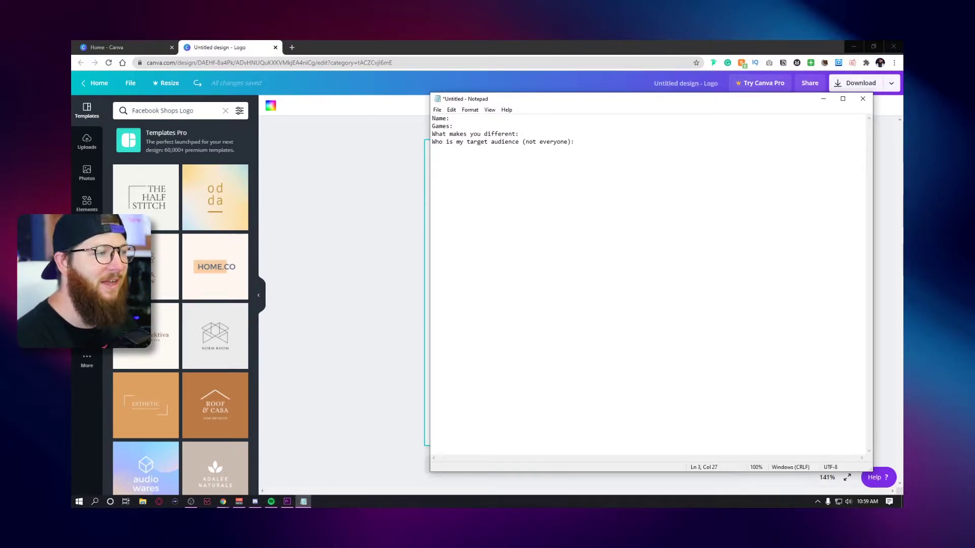
- Fill in name YouthfulYeti, games Minecraft & Fortnite, and difference Studying music production
{"action": "key", "text": "Up"}
{"action": "key", "text": "Down"}
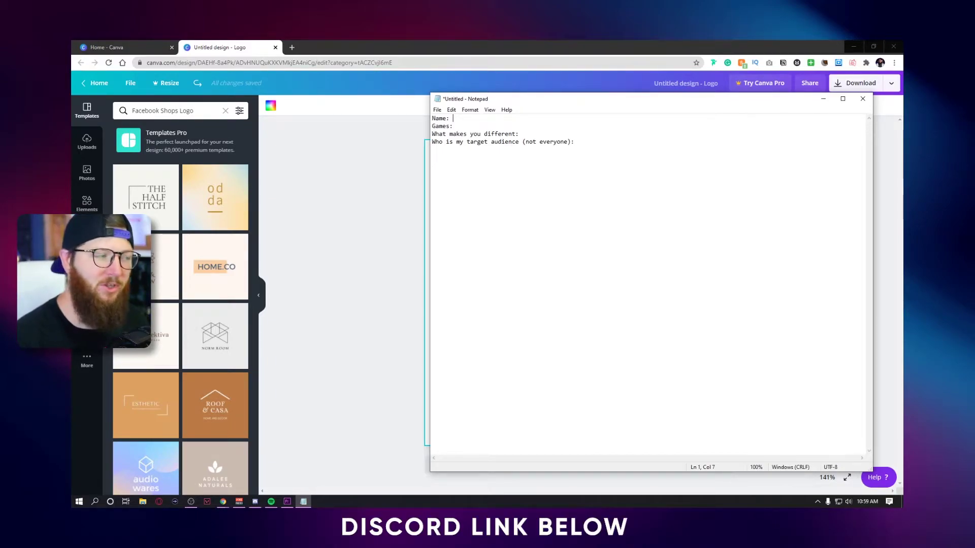
{"action": "type", "text": "YouthfulYeti Games: "}
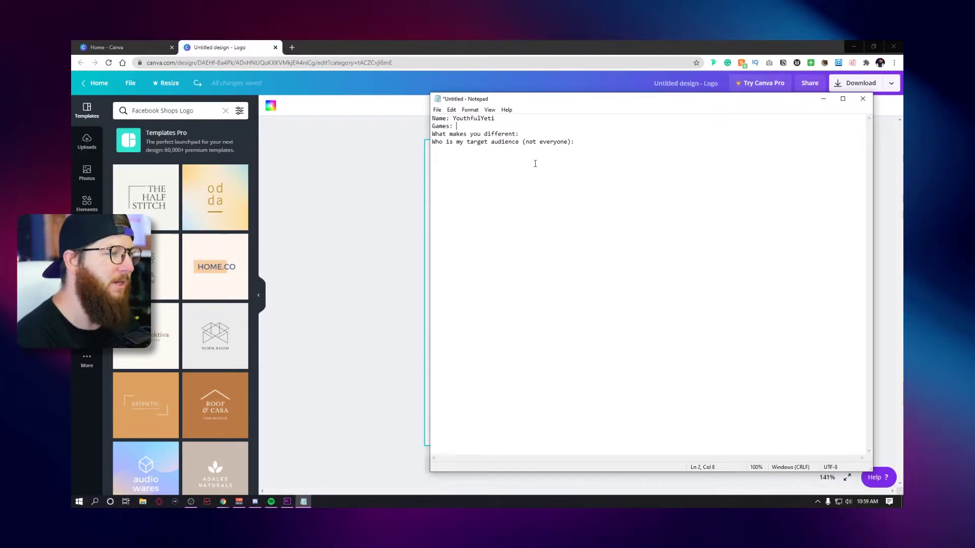
{"action": "type", "text": "Minecraf"}
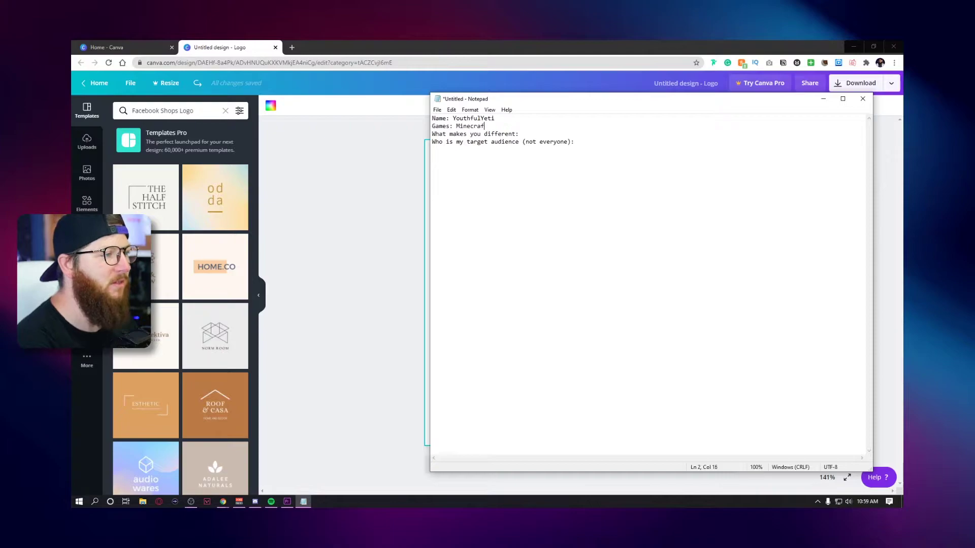
{"action": "type", "text": "t & Fortnite"}
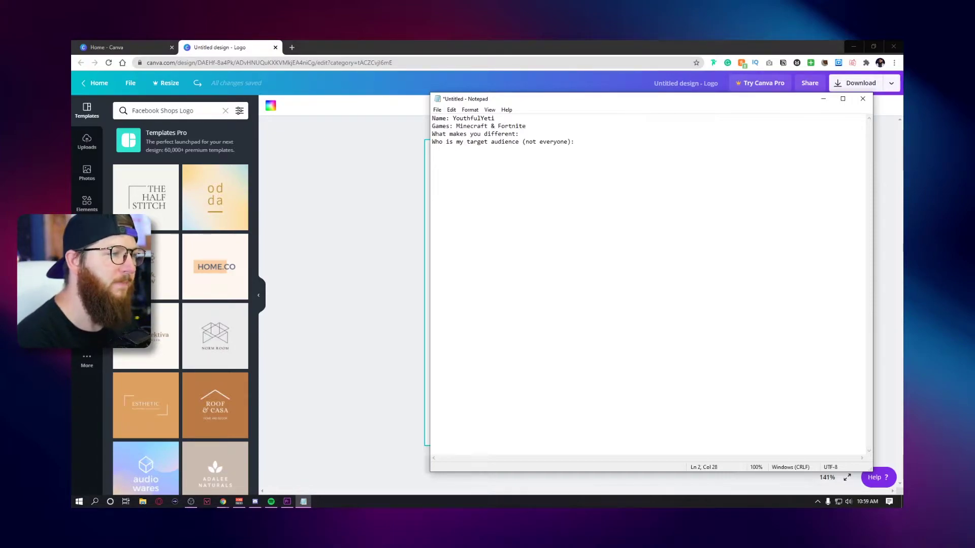
{"action": "key", "text": "Down"}
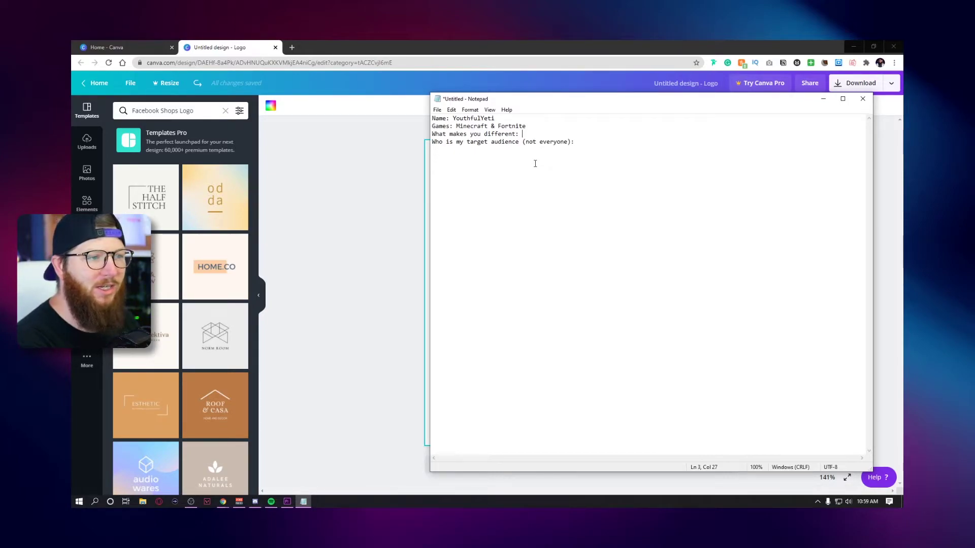
{"action": "type", "text": "Stud"}
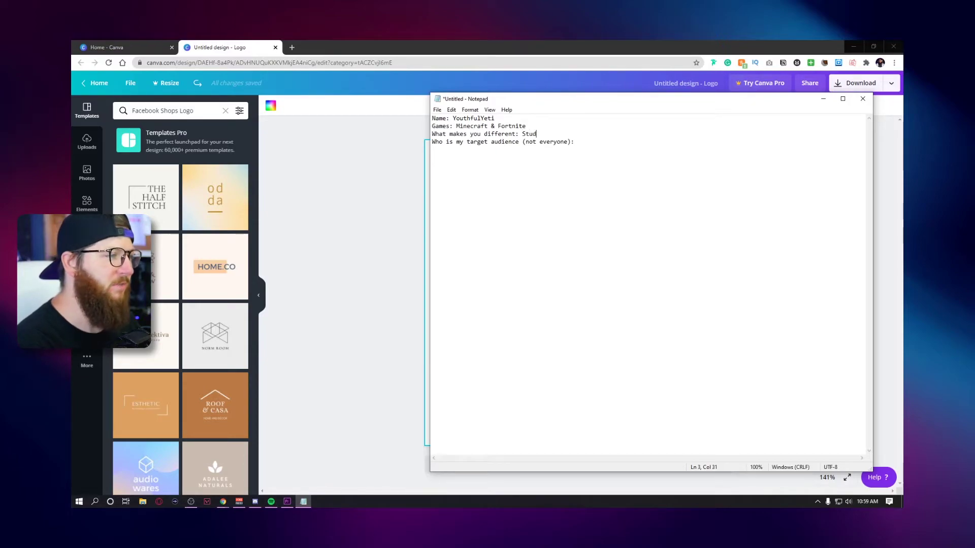
{"action": "type", "text": "ying music prod"}
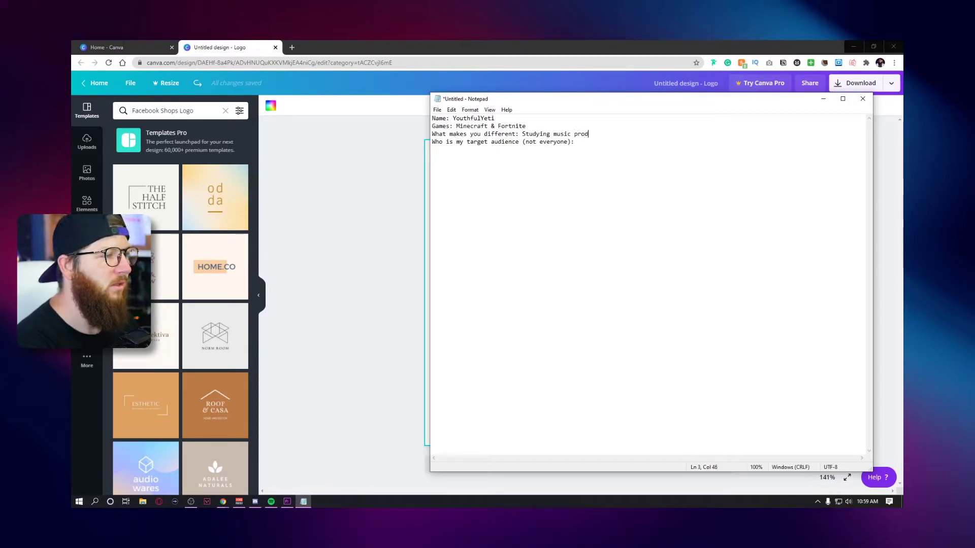
{"action": "type", "text": "uction"}
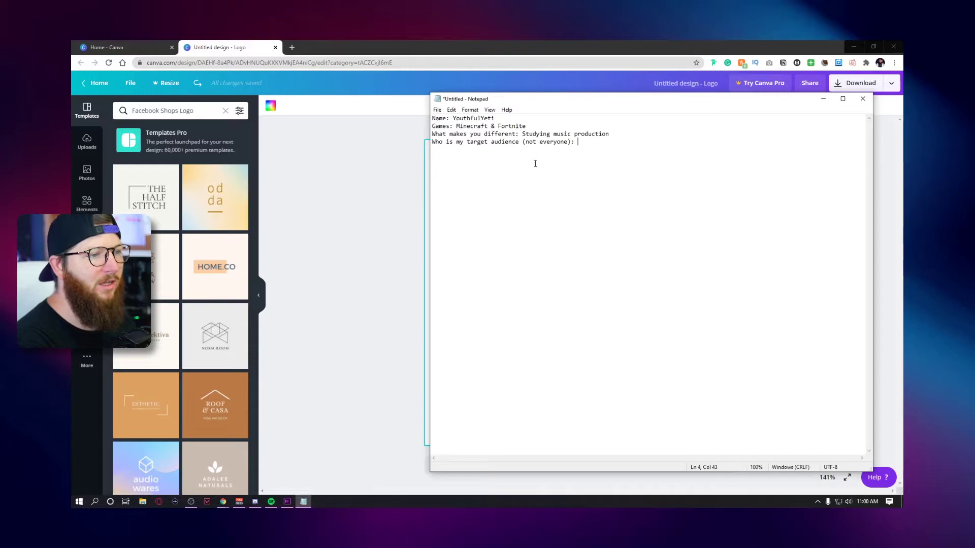
- Answer the target audience prompt with Highschoolers in the US
{"action": "type", "text": "hig"}
{"action": "key", "text": "BackSpace"}
{"action": "key", "text": "BackSpace"}
{"action": "key", "text": "BackSpace"}
{"action": "type", "text": "Highschoolers in the US"}
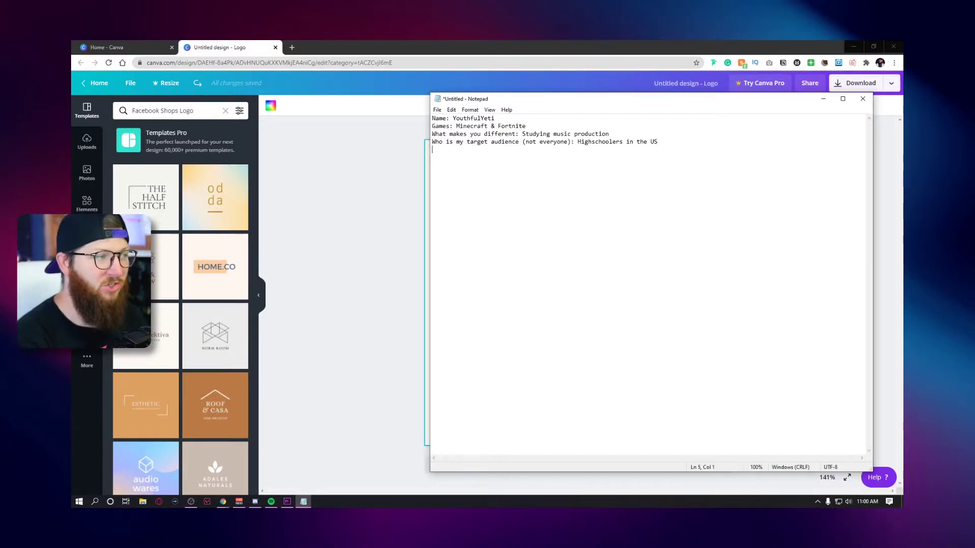
- Add a Stream time: Mon-Wed 7pm-10pm line, correcting the end time
{"action": "type", "text": "Stream time:"}
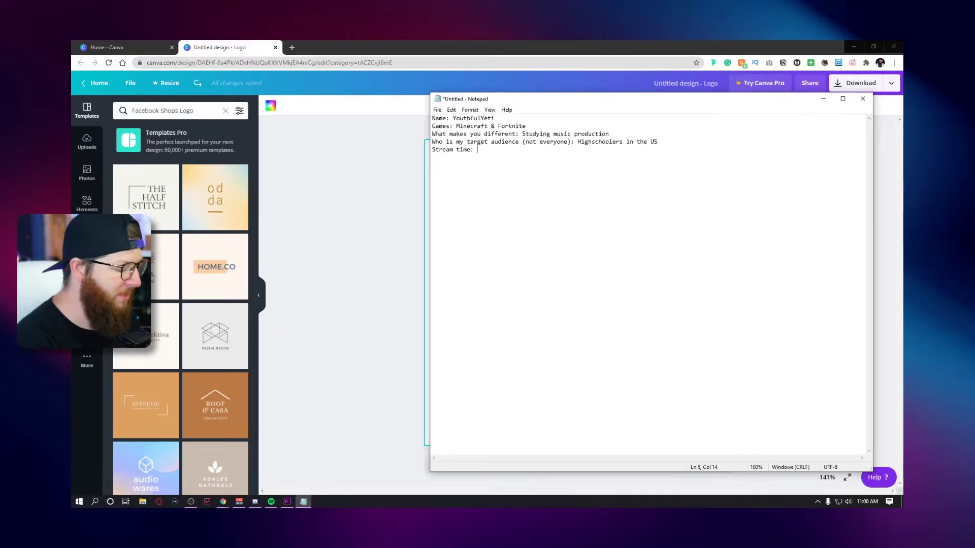
{"action": "type", "text": "Mon-W"}
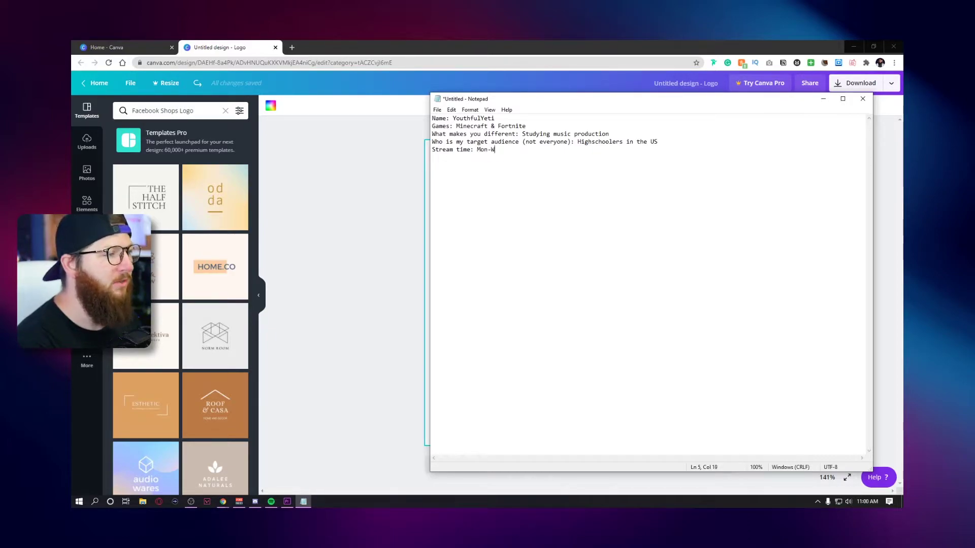
{"action": "type", "text": "ed"}
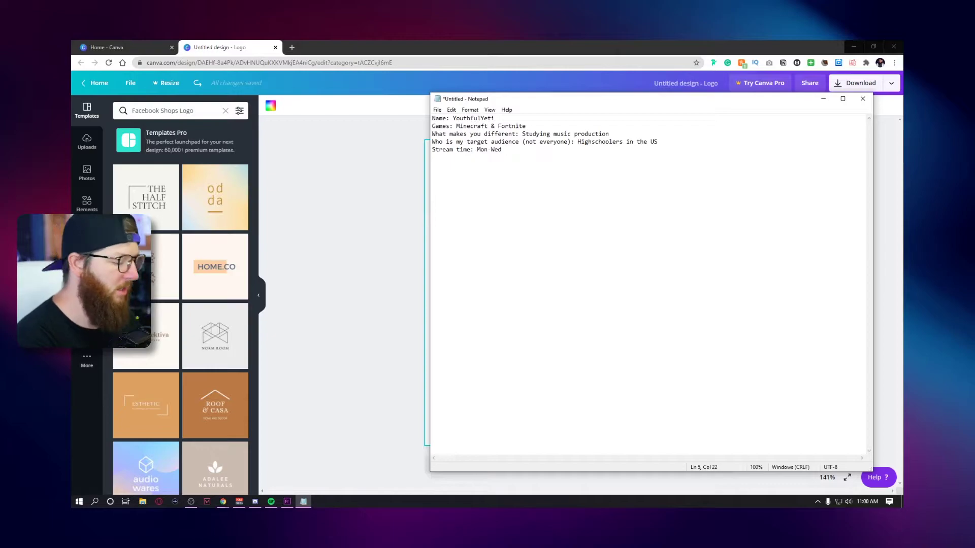
{"action": "type", "text": " 7pm -0"}
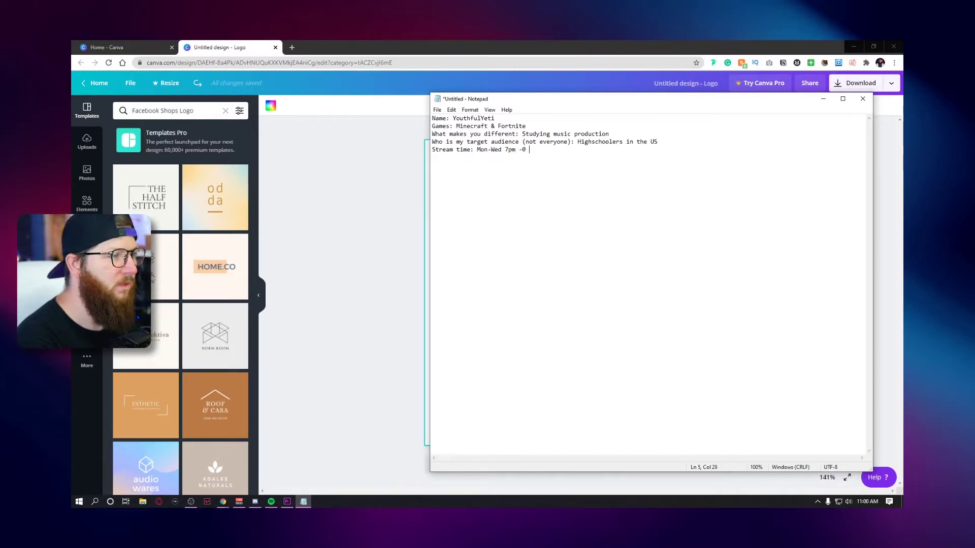
{"action": "key", "text": "BackSpace"}
{"action": "key", "text": "BackSpace"}
{"action": "type", "text": "-10pm"}
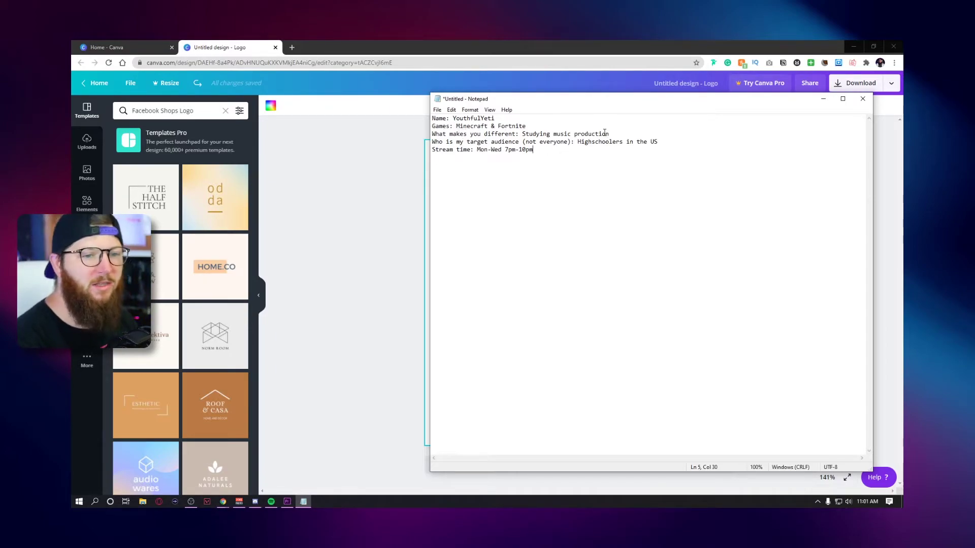
{"action": "left_click_drag", "start_coordinate": [539, 150], "coordinate": [439, 107]}
{"action": "left_click", "coordinate": [573, 159]}
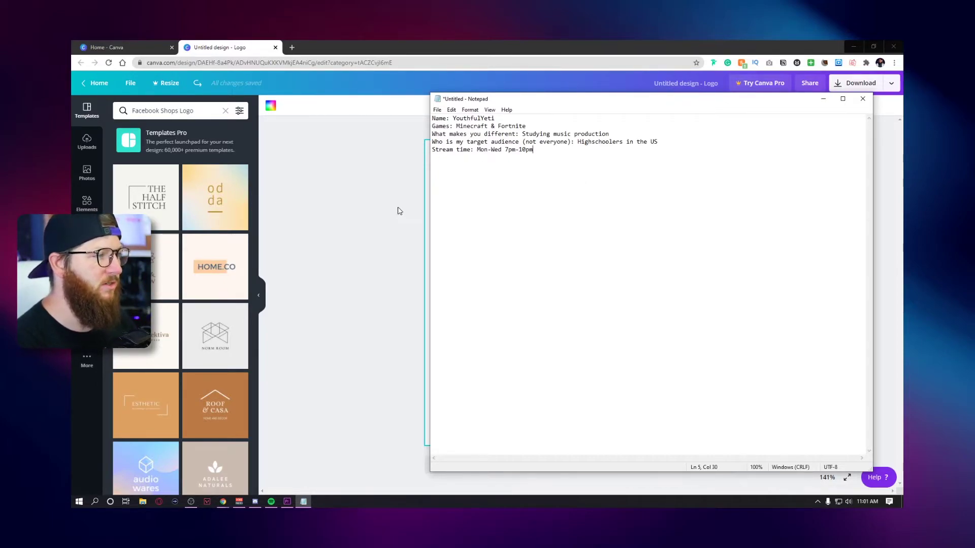
- Back in Canva, apply the RADTEK template to the blank logo page
{"action": "left_click", "coordinate": [412, 173]}
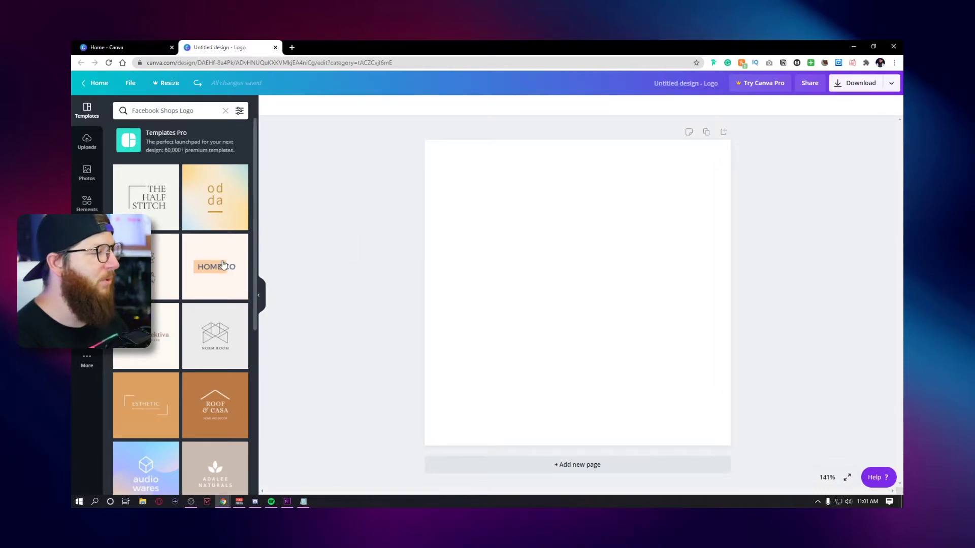
{"action": "scroll", "coordinate": [211, 286], "scroll_direction": "down", "scroll_amount": 1}
{"action": "scroll", "coordinate": [210, 287], "scroll_direction": "down", "scroll_amount": 3}
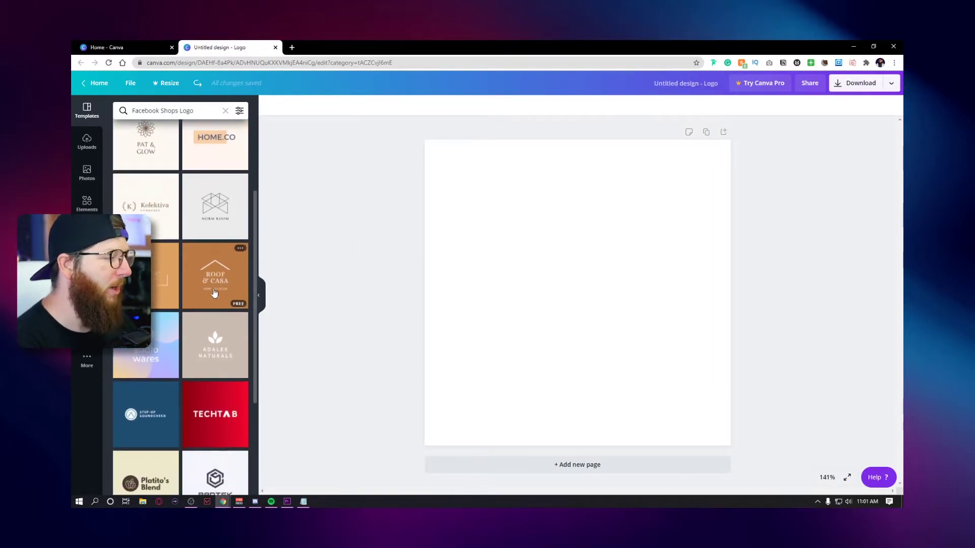
{"action": "scroll", "coordinate": [215, 286], "scroll_direction": "down", "scroll_amount": 3}
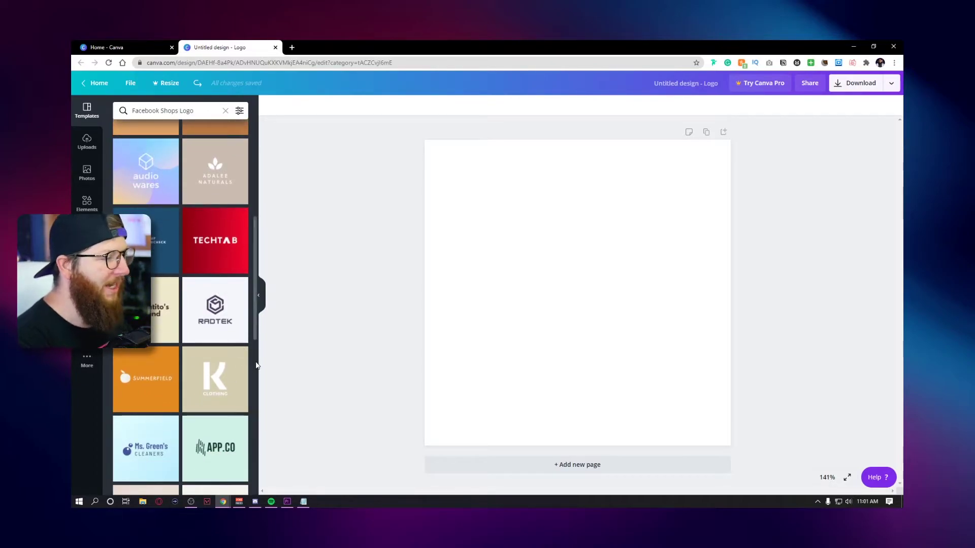
{"action": "left_click", "coordinate": [227, 326]}
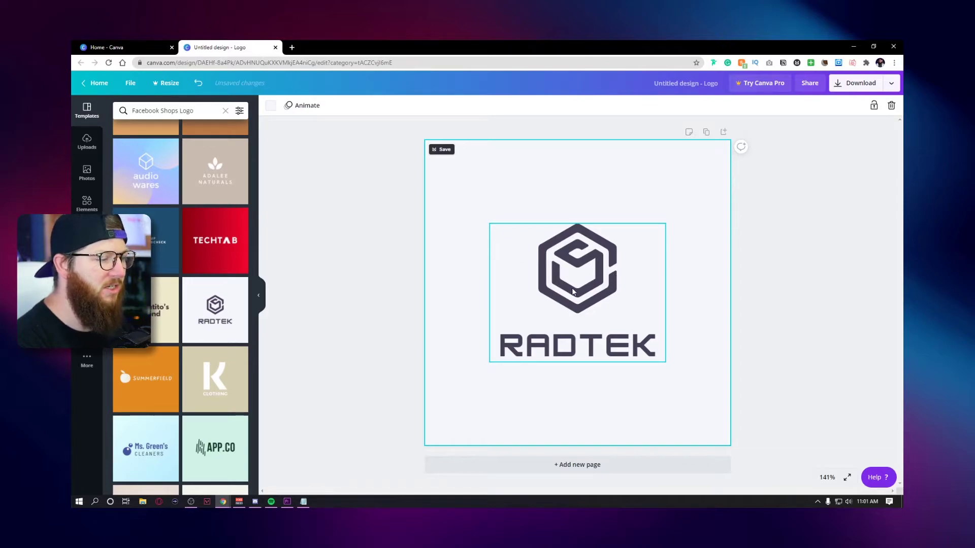
{"action": "left_click", "coordinate": [374, 364]}
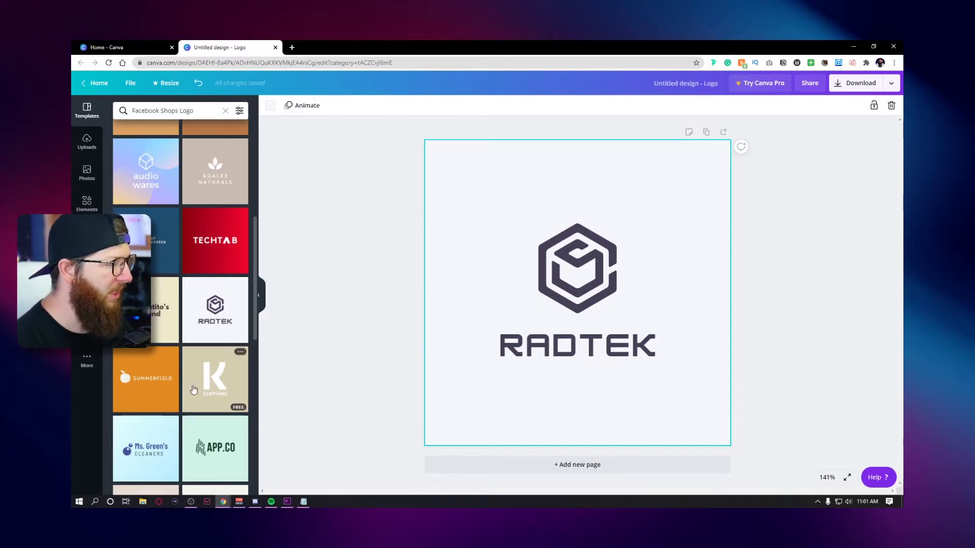
- Browse the remaining templates, then clear the Facebook Shops Logo search
{"action": "scroll", "coordinate": [192, 389], "scroll_direction": "down", "scroll_amount": 1}
{"action": "scroll", "coordinate": [196, 387], "scroll_direction": "down", "scroll_amount": 2}
{"action": "scroll", "coordinate": [198, 386], "scroll_direction": "down", "scroll_amount": 4}
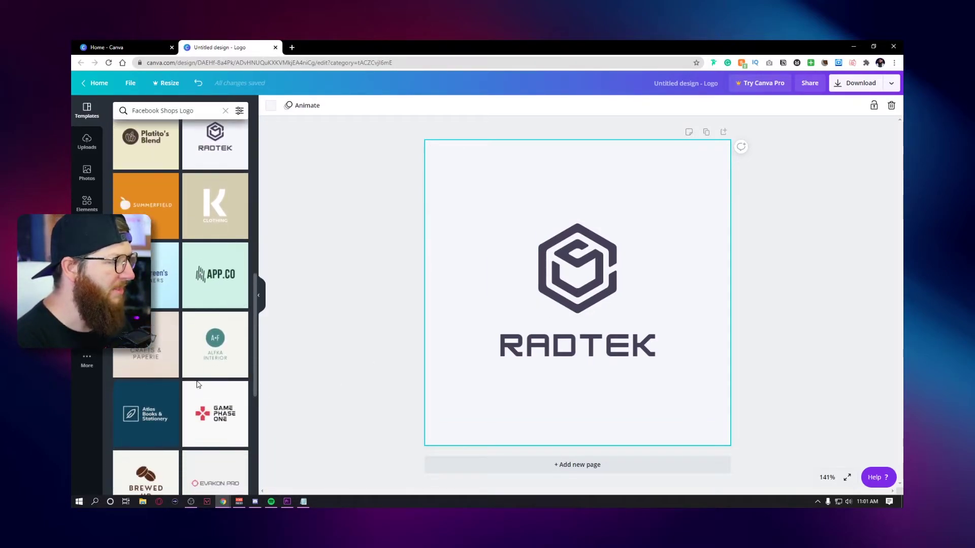
{"action": "scroll", "coordinate": [198, 385], "scroll_direction": "down", "scroll_amount": 2}
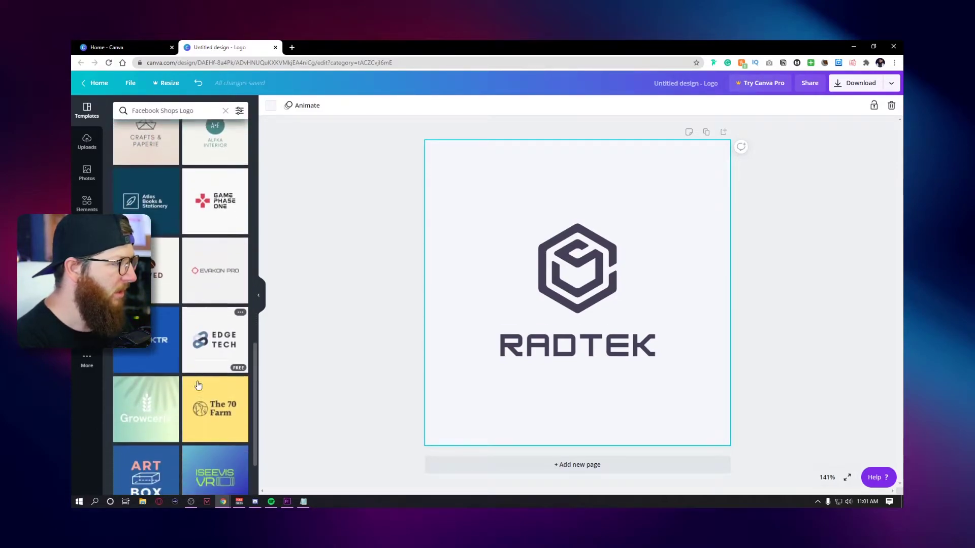
{"action": "scroll", "coordinate": [205, 356], "scroll_direction": "down", "scroll_amount": 1}
{"action": "scroll", "coordinate": [211, 327], "scroll_direction": "up", "scroll_amount": 1}
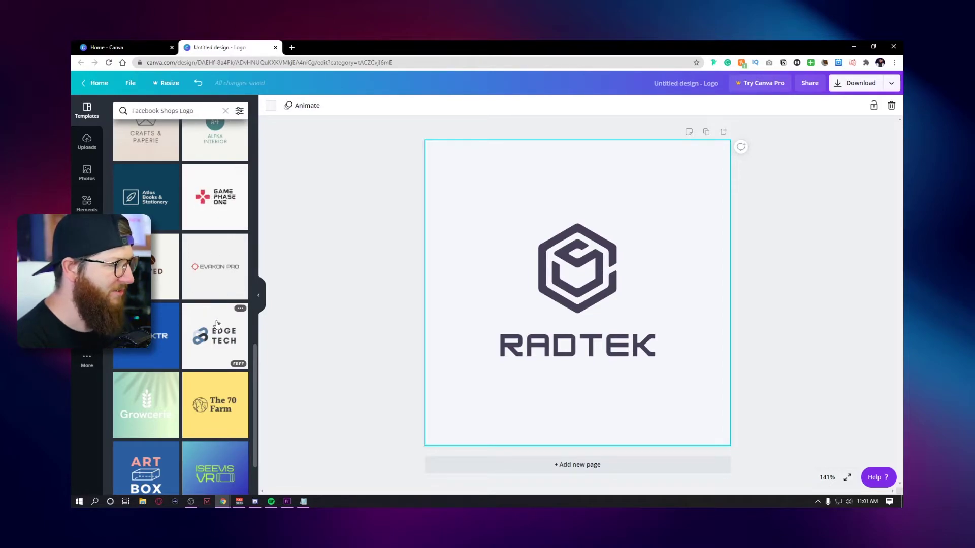
{"action": "scroll", "coordinate": [203, 356], "scroll_direction": "down", "scroll_amount": 2}
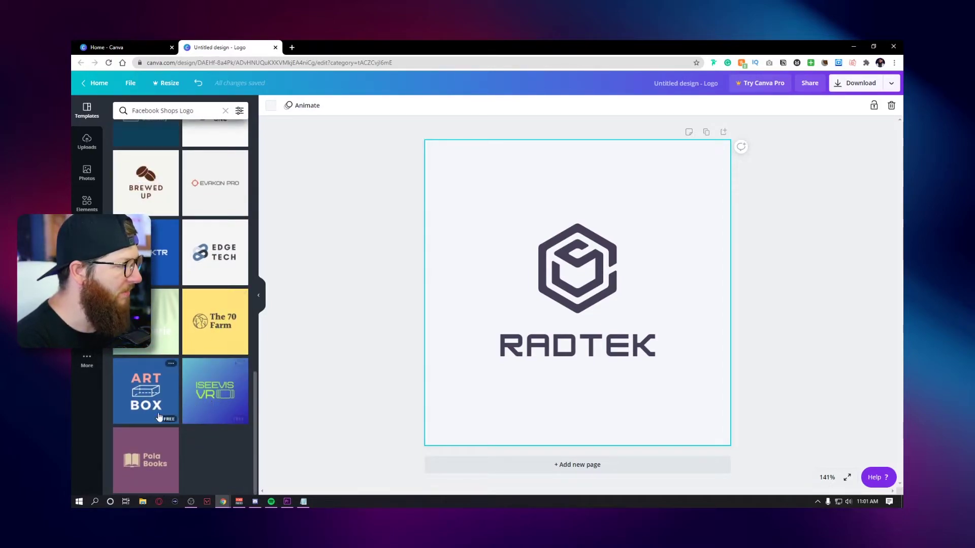
{"action": "scroll", "coordinate": [162, 414], "scroll_direction": "up", "scroll_amount": 1}
{"action": "left_click", "coordinate": [225, 111]}
- Try the MegaFury, artpop and ALO animated logo templates on the page
{"action": "scroll", "coordinate": [212, 284], "scroll_direction": "down", "scroll_amount": 2}
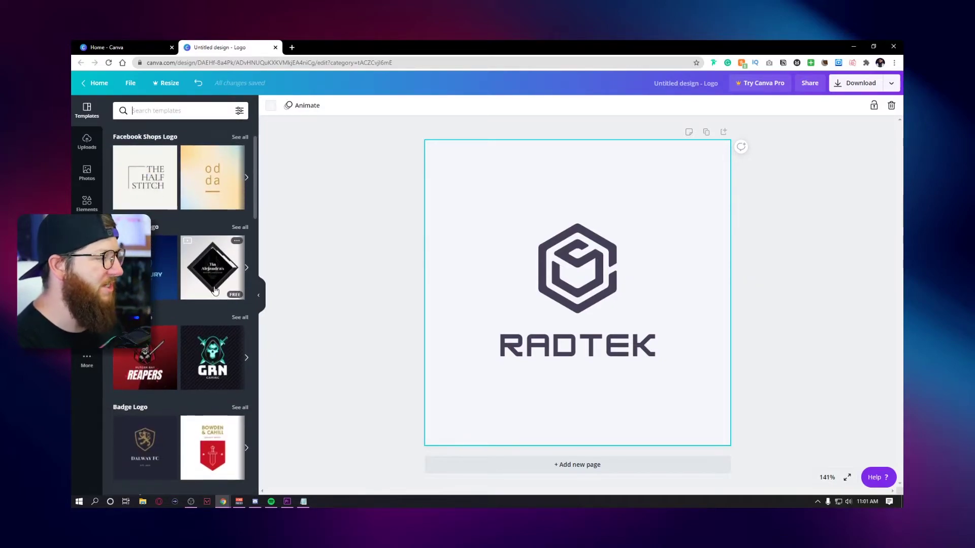
{"action": "left_click", "coordinate": [241, 227]}
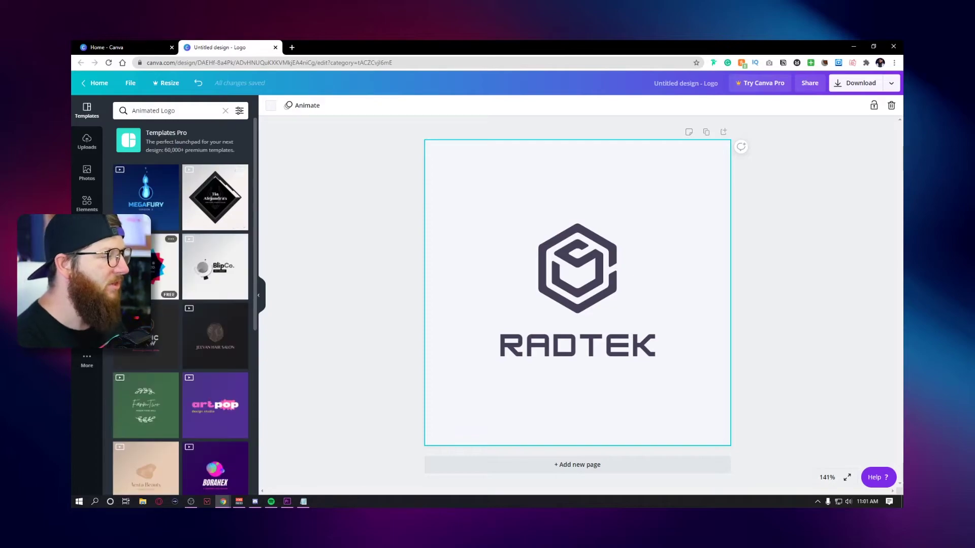
{"action": "left_click", "coordinate": [156, 207]}
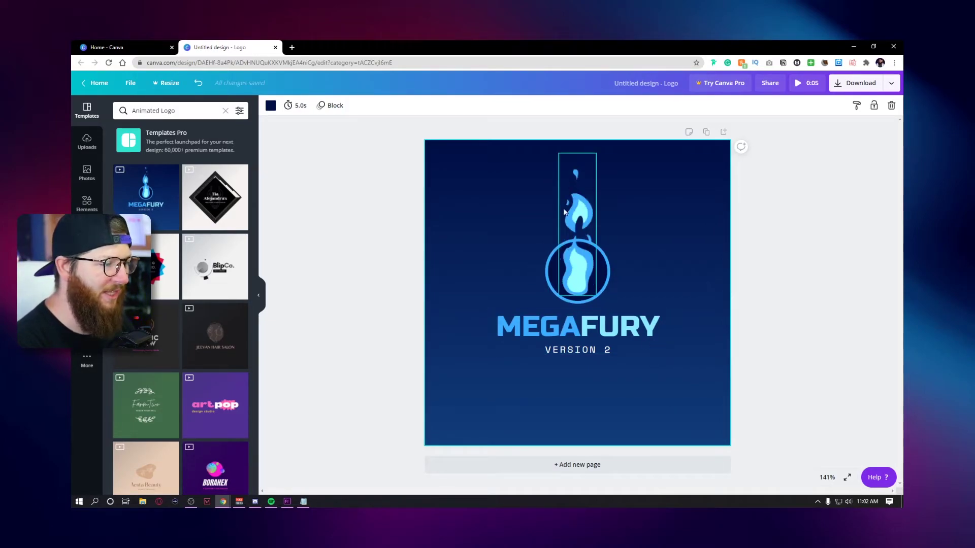
{"action": "left_click", "coordinate": [233, 427]}
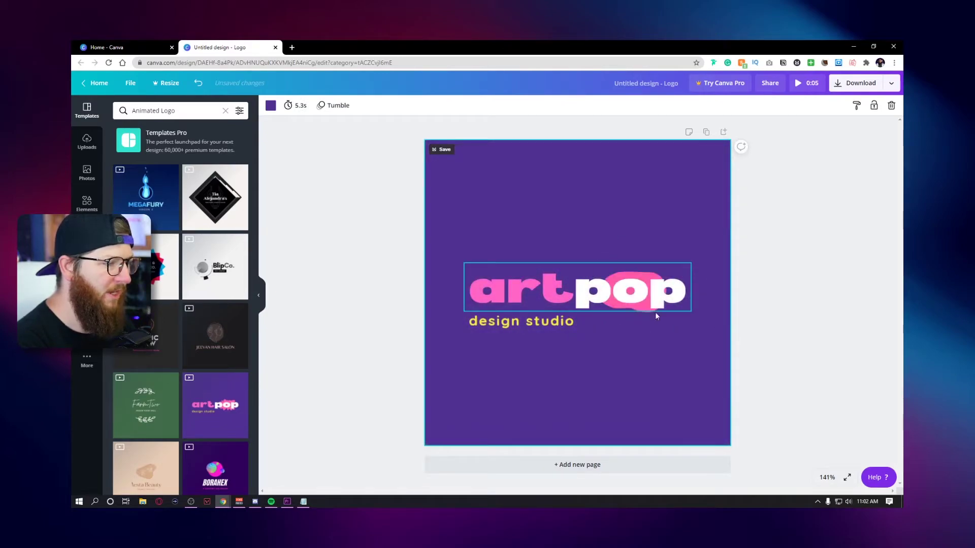
{"action": "scroll", "coordinate": [203, 374], "scroll_direction": "down", "scroll_amount": 3}
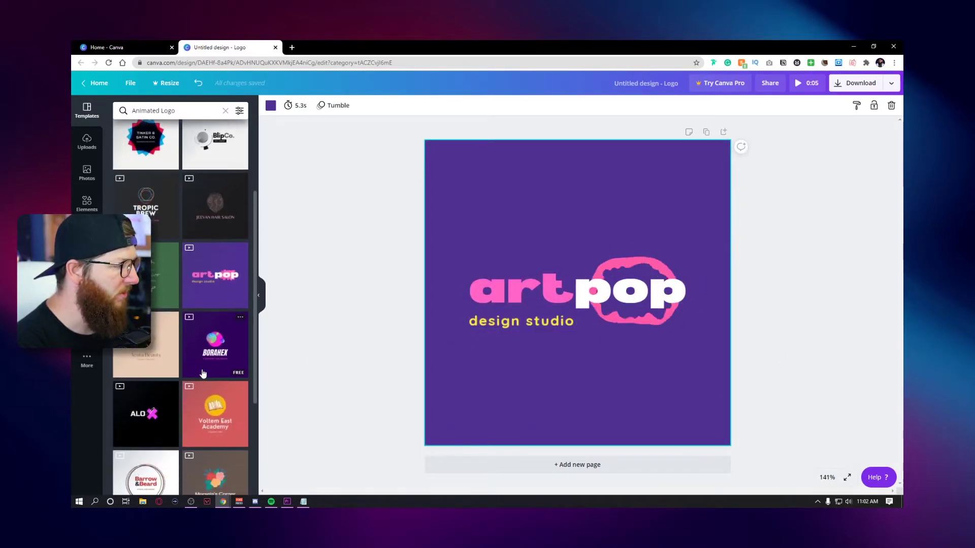
{"action": "scroll", "coordinate": [203, 373], "scroll_direction": "down", "scroll_amount": 2}
{"action": "left_click", "coordinate": [165, 332]}
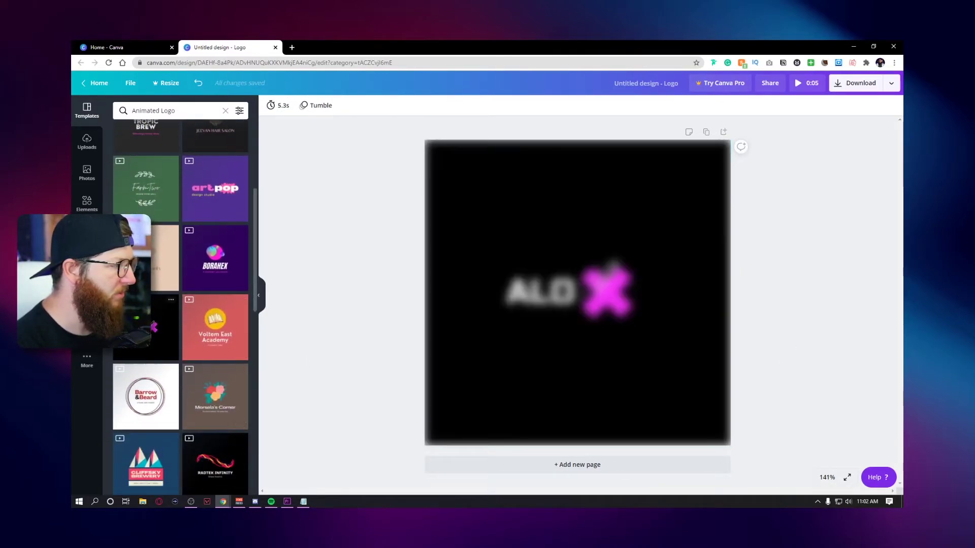
{"action": "left_click", "coordinate": [617, 351]}
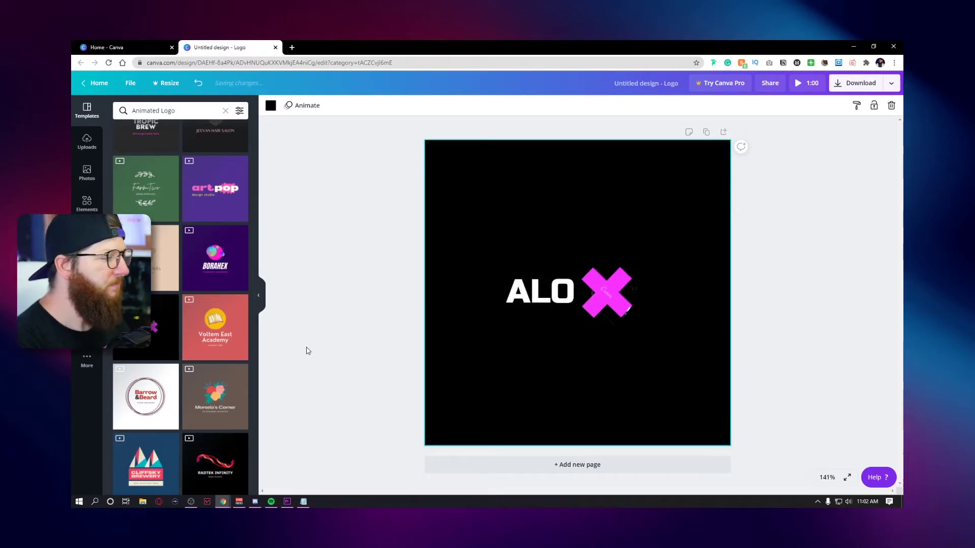
- Clear the Animated Logo search and apply the Chimp Apparel template from Art / Design Logo
{"action": "scroll", "coordinate": [230, 384], "scroll_direction": "down", "scroll_amount": 4}
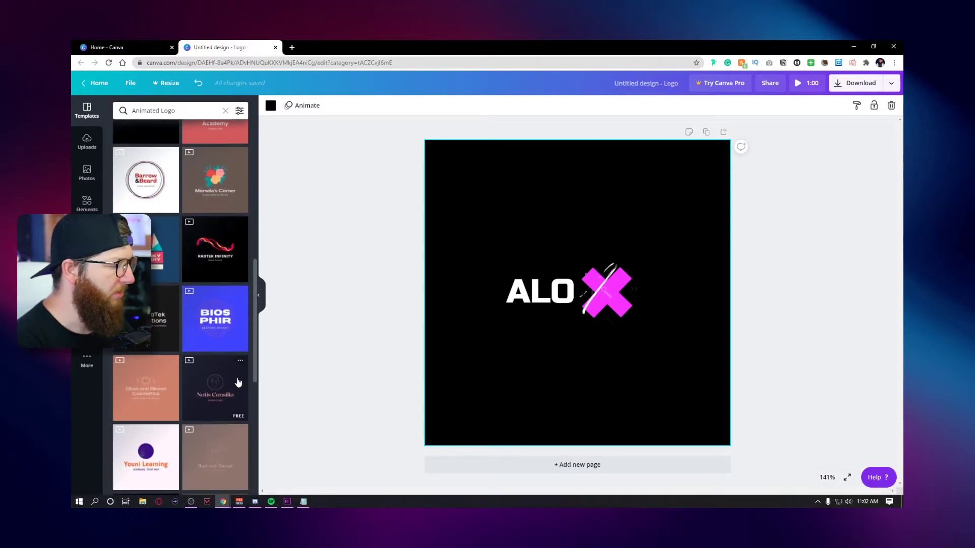
{"action": "scroll", "coordinate": [230, 383], "scroll_direction": "down", "scroll_amount": 5}
{"action": "left_click", "coordinate": [225, 111]}
{"action": "scroll", "coordinate": [213, 356], "scroll_direction": "down", "scroll_amount": 5}
{"action": "left_click", "coordinate": [238, 472]}
{"action": "left_click", "coordinate": [208, 468]}
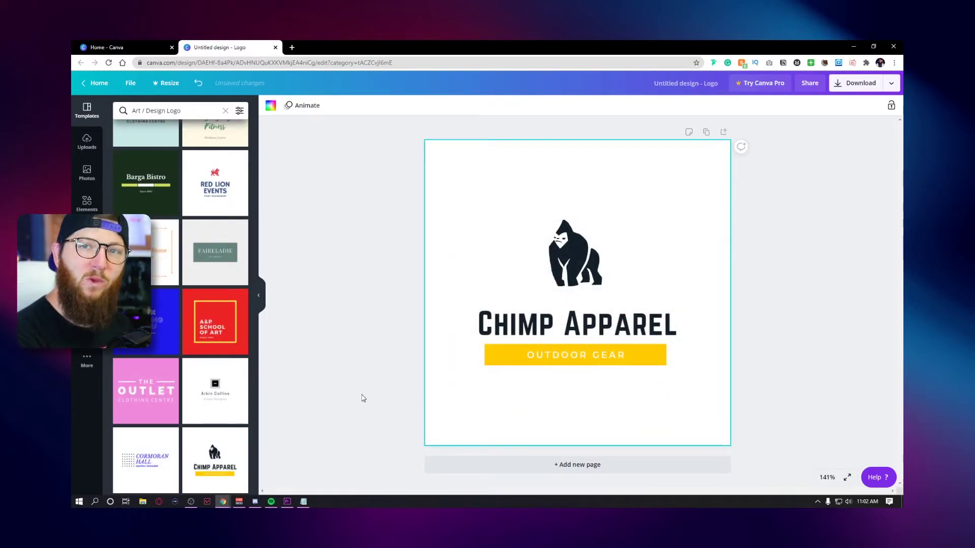
- Replace the Chimp Apparel design with the Red Lion Events template
{"action": "left_click", "coordinate": [574, 258]}
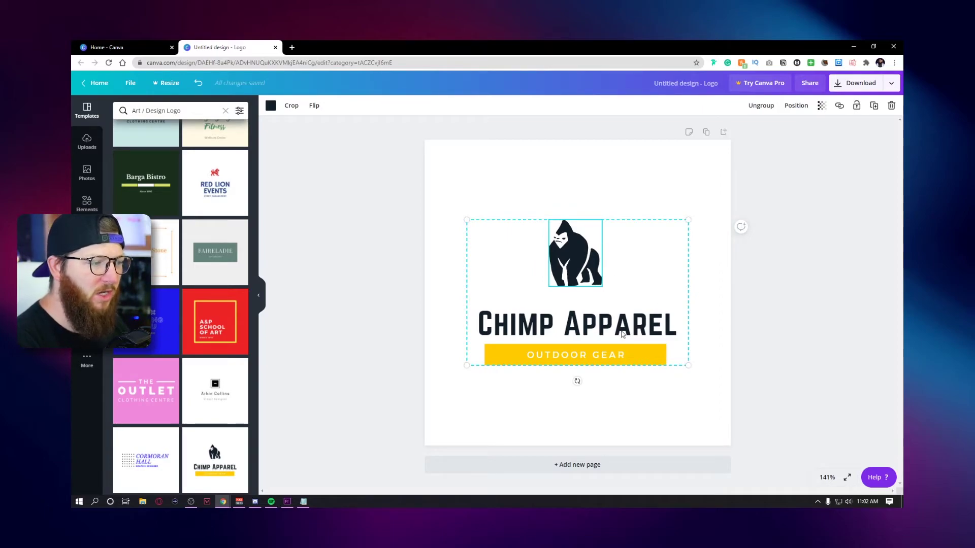
{"action": "scroll", "coordinate": [215, 314], "scroll_direction": "up", "scroll_amount": 3}
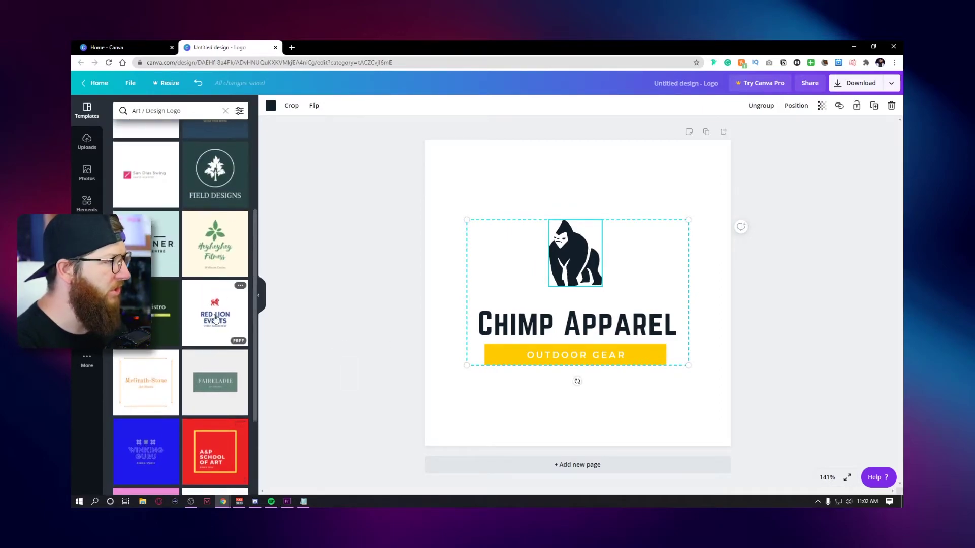
{"action": "left_click", "coordinate": [214, 314]}
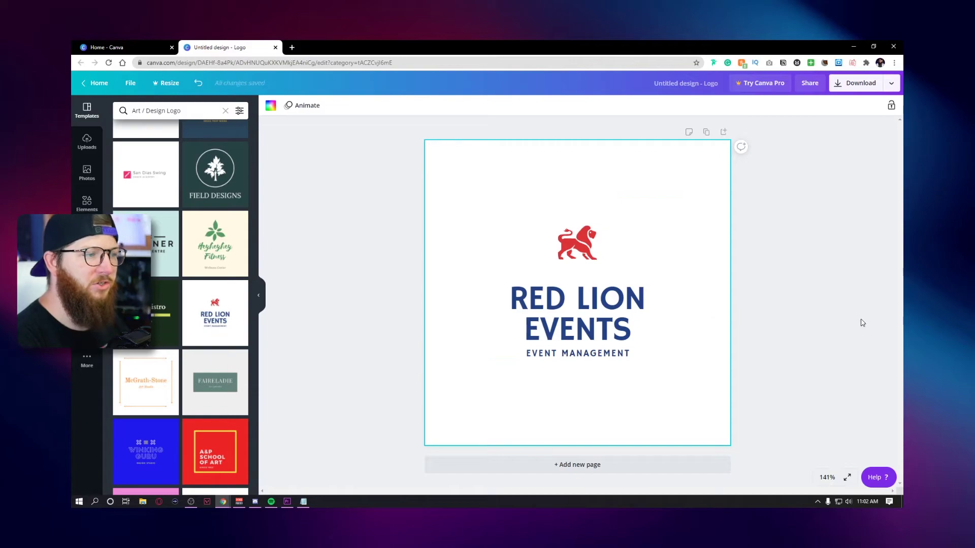
{"action": "left_click", "coordinate": [607, 316]}
{"action": "left_click", "coordinate": [607, 315]}
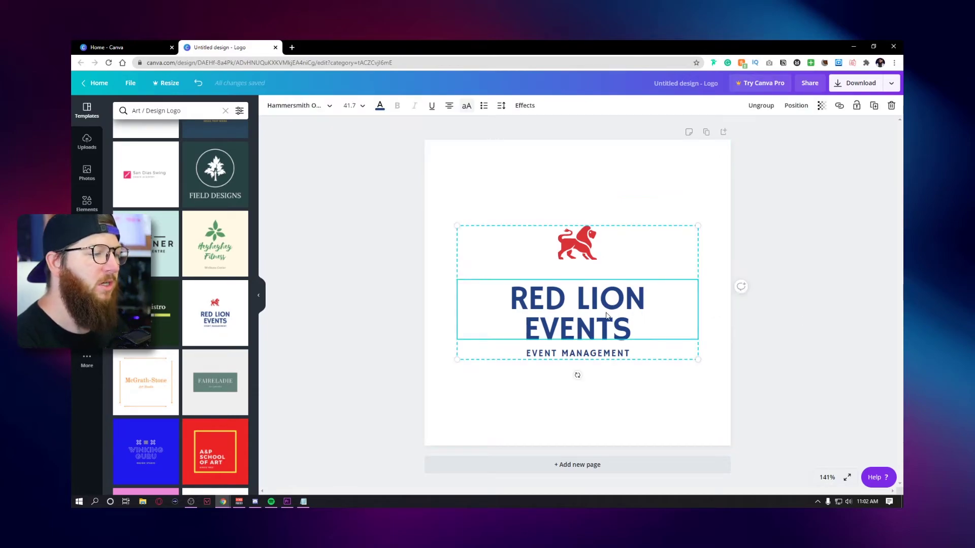
- Ungroup the logo and delete the EVENT MANAGEMENT tagline
{"action": "right_click", "coordinate": [585, 251]}
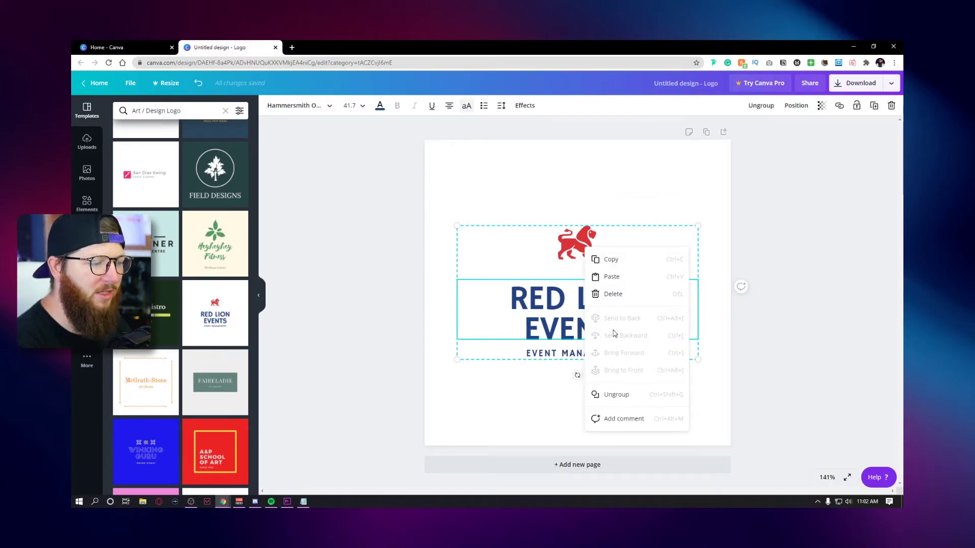
{"action": "left_click", "coordinate": [616, 394]}
{"action": "left_click", "coordinate": [774, 369]}
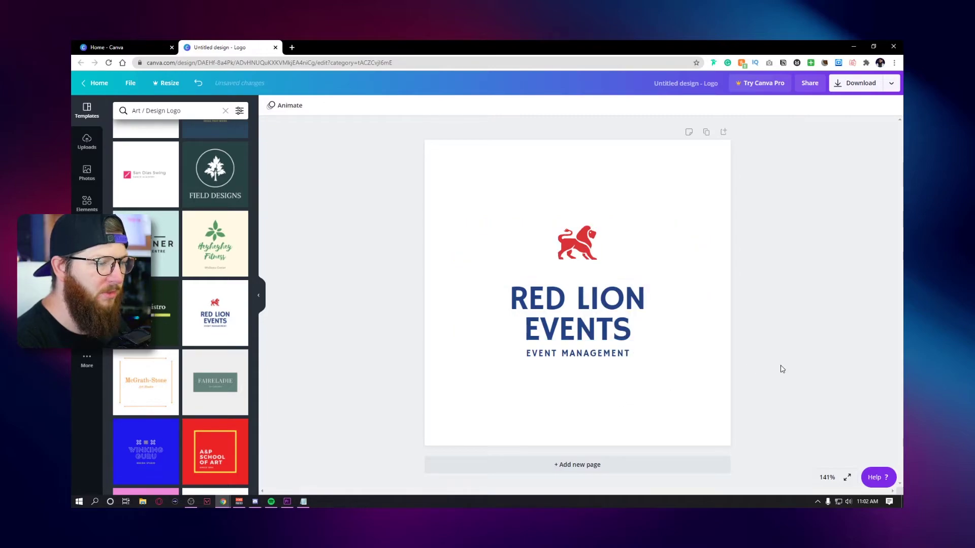
{"action": "left_click", "coordinate": [618, 357]}
{"action": "key", "text": "Delete"}
{"action": "left_click", "coordinate": [598, 301]}
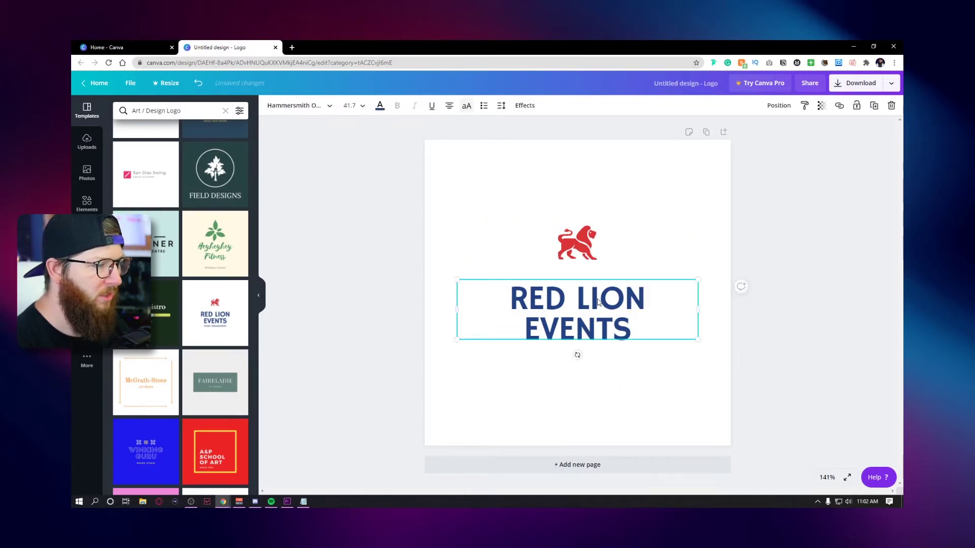
- Change the heading to YOUTHFUL on one line and YETI on the next
{"action": "double_click", "coordinate": [598, 300]}
{"action": "triple_click", "coordinate": [599, 299]}
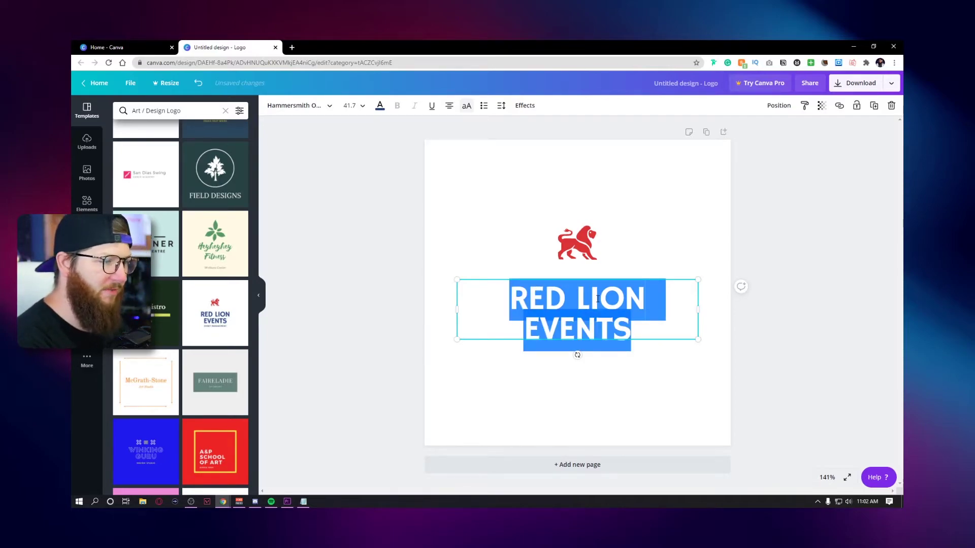
{"action": "type", "text": "YOUTHFUL"}
{"action": "key", "text": "Return"}
{"action": "type", "text": "Y"}
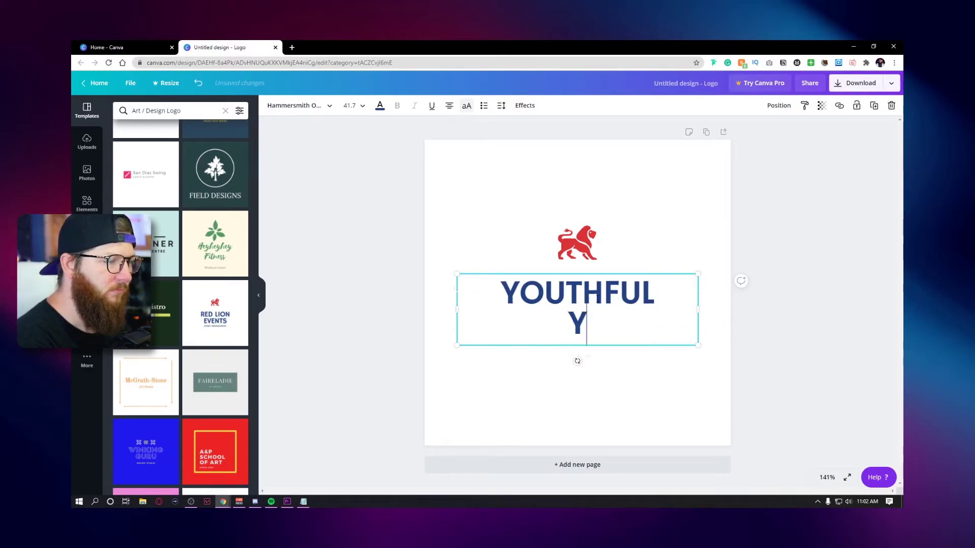
{"action": "type", "text": "ETI"}
{"action": "left_click", "coordinate": [764, 224]}
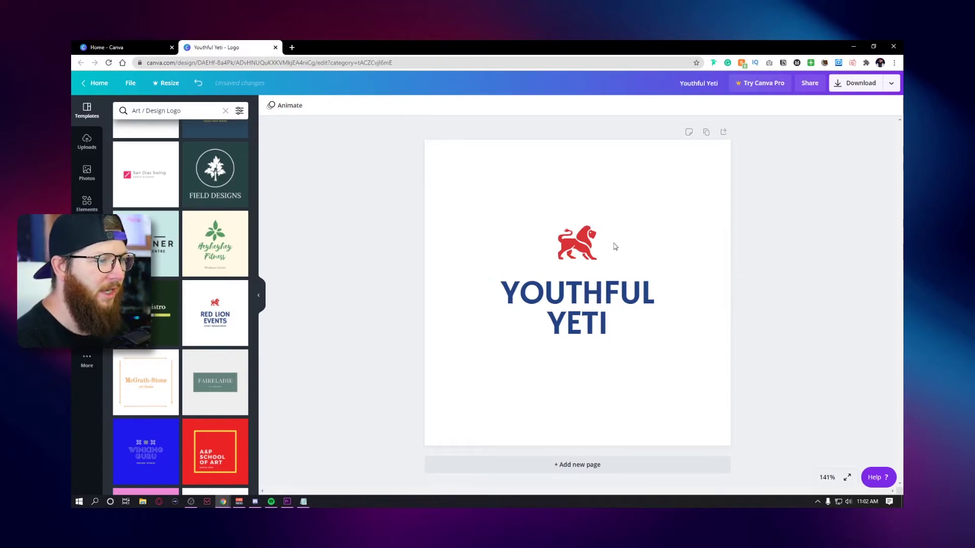
- Delete the red lion icon and move the YOUTHFUL YETI heading up
{"action": "left_click", "coordinate": [588, 231]}
{"action": "key", "text": "Delete"}
{"action": "left_click", "coordinate": [584, 295]}
{"action": "left_click_drag", "start_coordinate": [584, 295], "coordinate": [587, 276]}
- Set the YOUTHFUL YETI heading font to Horizon after trying Belleza
{"action": "left_click", "coordinate": [329, 107]}
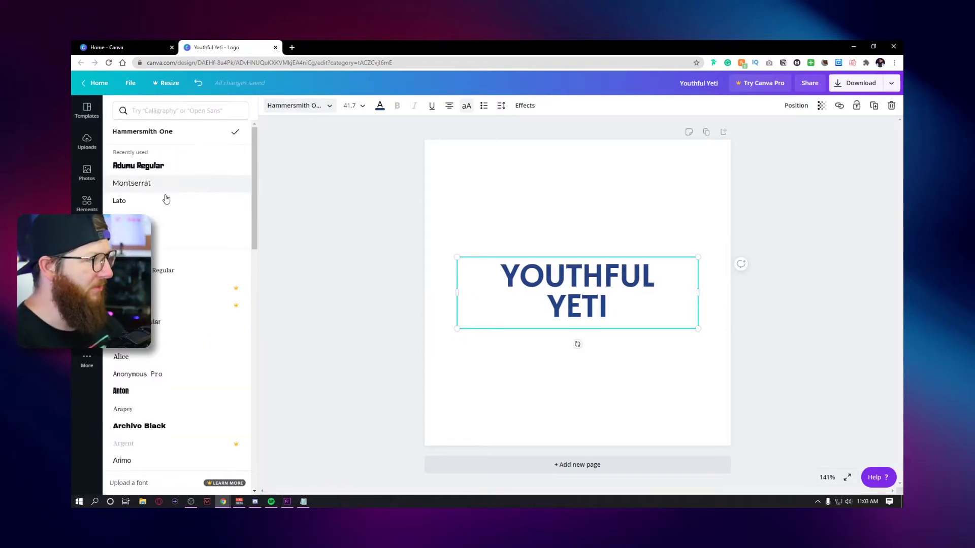
{"action": "scroll", "coordinate": [169, 307], "scroll_direction": "down", "scroll_amount": 2}
{"action": "scroll", "coordinate": [170, 311], "scroll_direction": "down", "scroll_amount": 2}
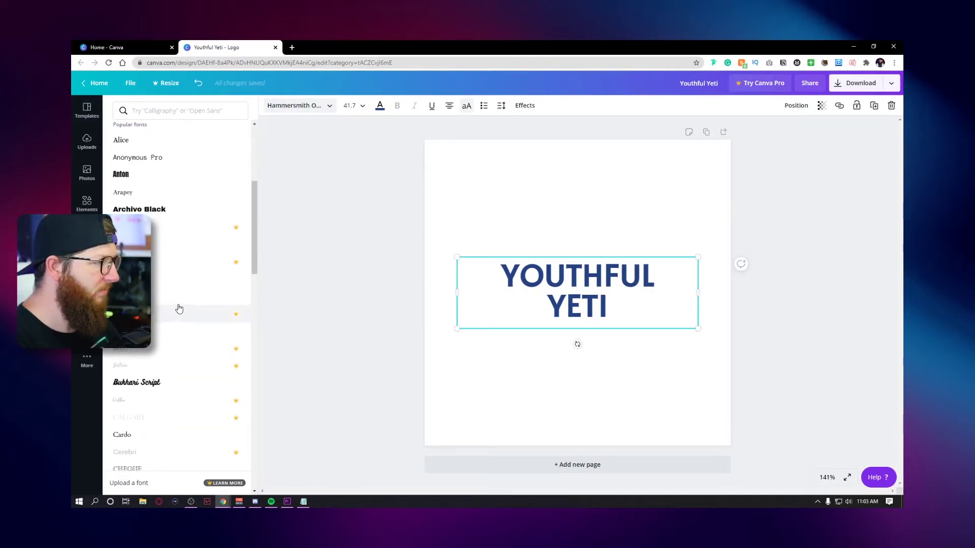
{"action": "scroll", "coordinate": [168, 266], "scroll_direction": "down", "scroll_amount": 2}
{"action": "left_click", "coordinate": [167, 257]}
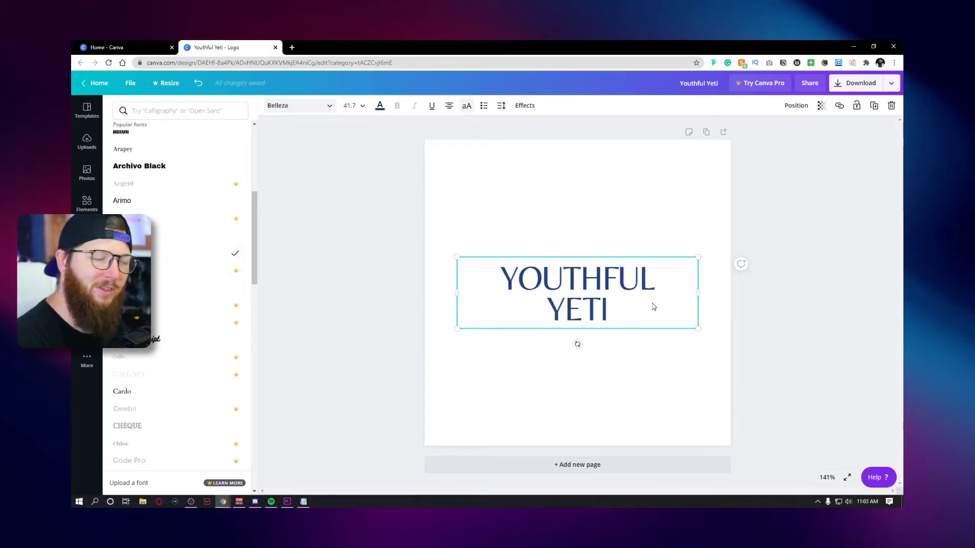
{"action": "scroll", "coordinate": [152, 308], "scroll_direction": "down", "scroll_amount": 2}
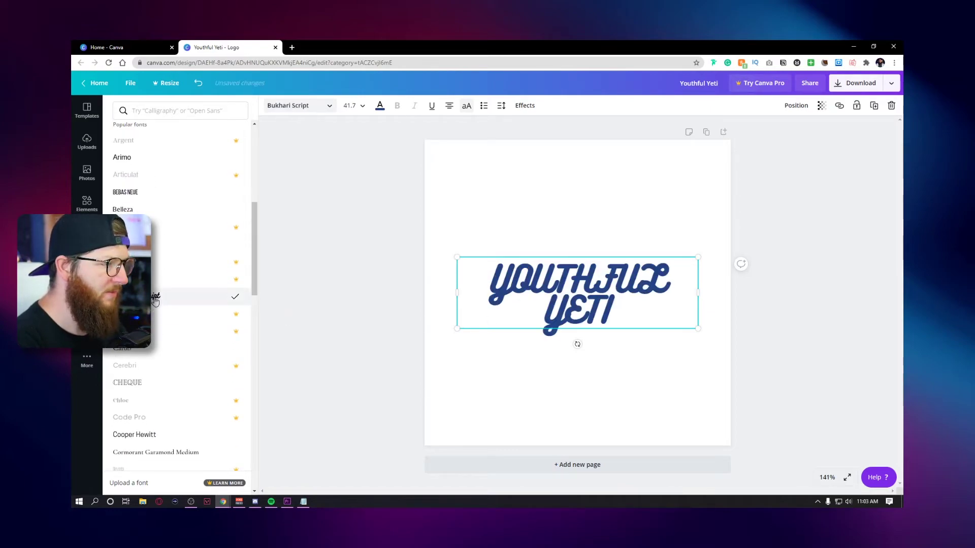
{"action": "scroll", "coordinate": [192, 312], "scroll_direction": "down", "scroll_amount": 2}
{"action": "scroll", "coordinate": [193, 316], "scroll_direction": "down", "scroll_amount": 3}
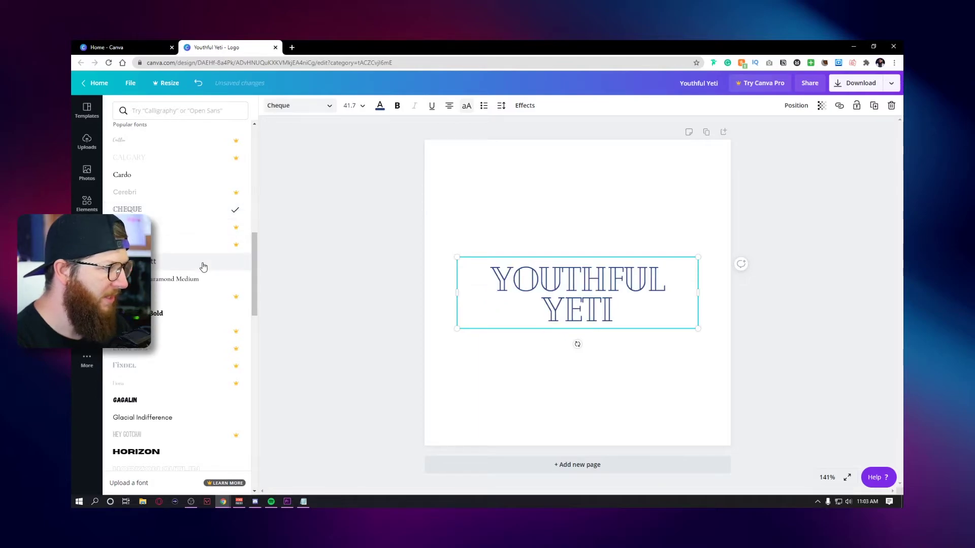
{"action": "scroll", "coordinate": [198, 269], "scroll_direction": "down", "scroll_amount": 2}
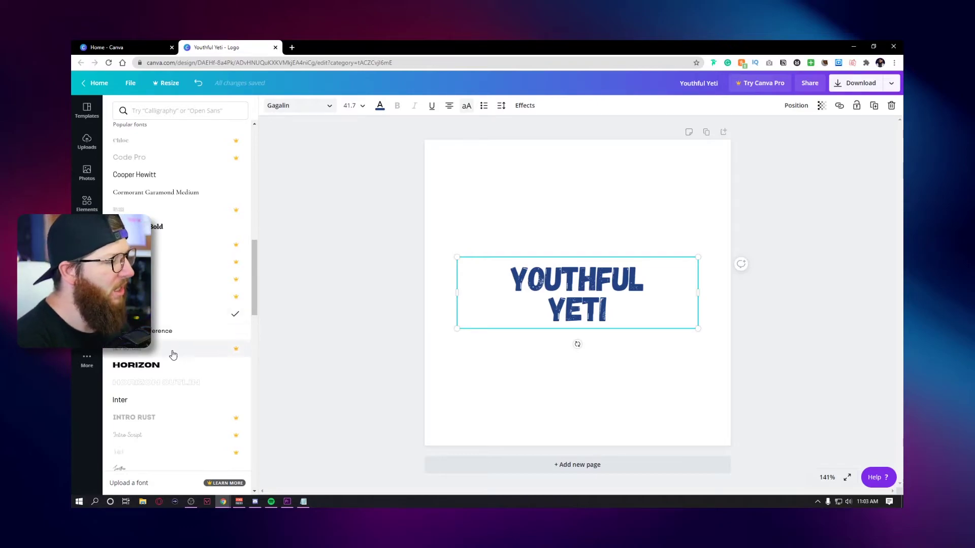
{"action": "left_click", "coordinate": [154, 365]}
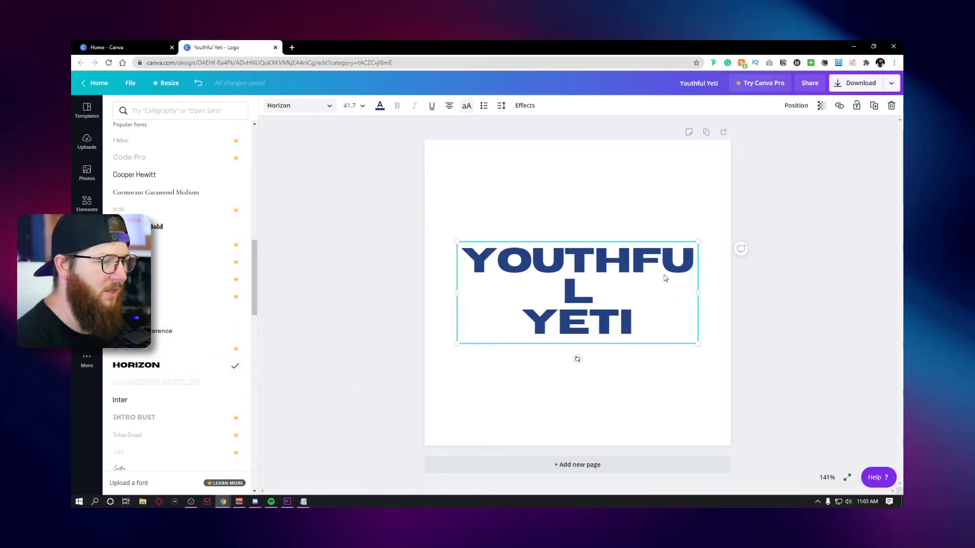
{"action": "scroll", "coordinate": [178, 269], "scroll_direction": "up", "scroll_amount": 12}
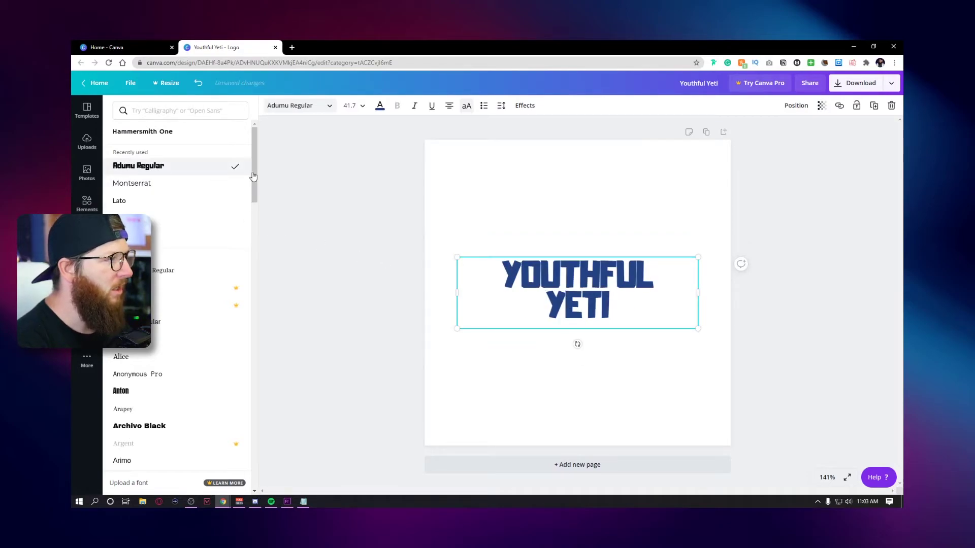
- Widen the YOUTHFUL YETI letter spacing to 52 and shift the title to centre it
{"action": "left_click", "coordinate": [501, 106]}
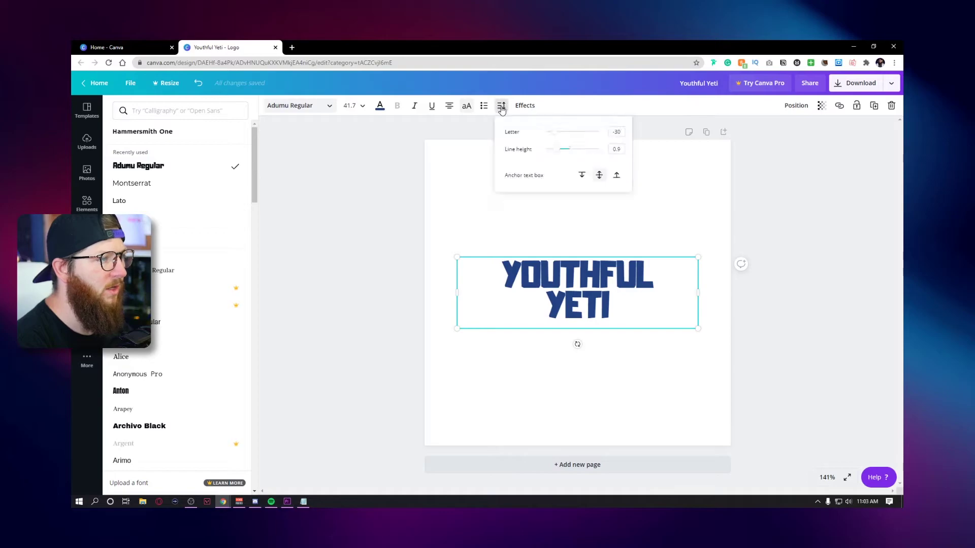
{"action": "left_click_drag", "start_coordinate": [555, 134], "coordinate": [559, 134]}
{"action": "key", "text": "Escape"}
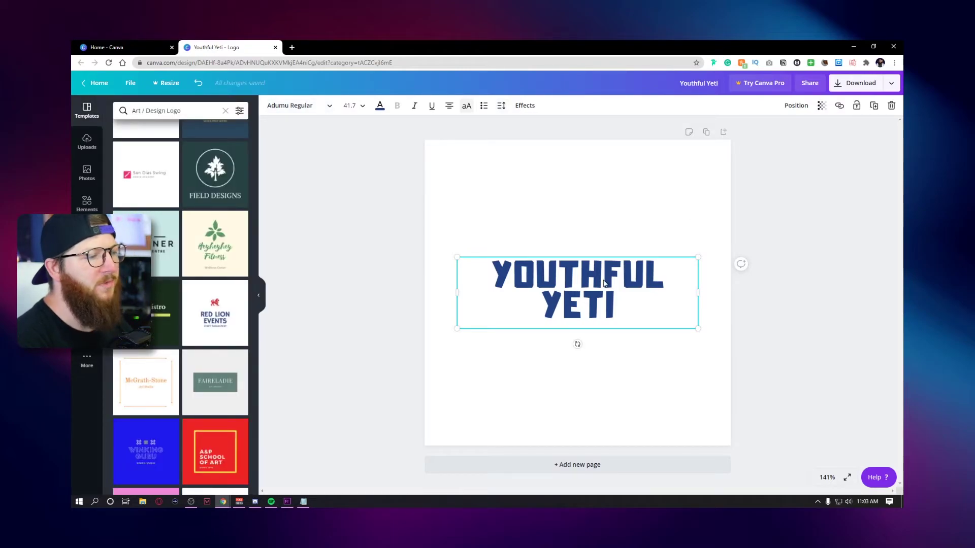
{"action": "left_click_drag", "start_coordinate": [613, 289], "coordinate": [619, 290]}
- Change the YOUTHFUL YETI text colour from navy to black
{"action": "left_click", "coordinate": [380, 105]}
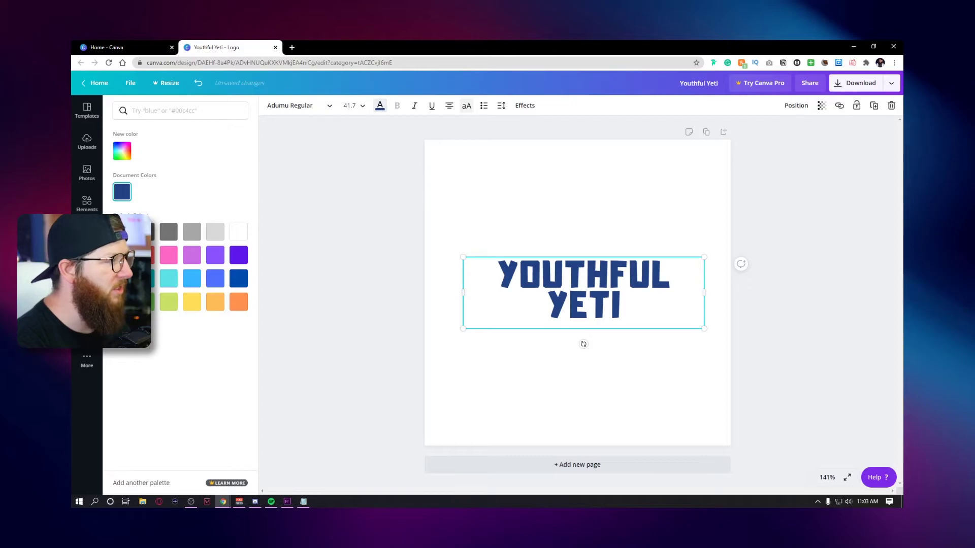
{"action": "left_click", "coordinate": [144, 232]}
{"action": "key", "text": "Escape"}
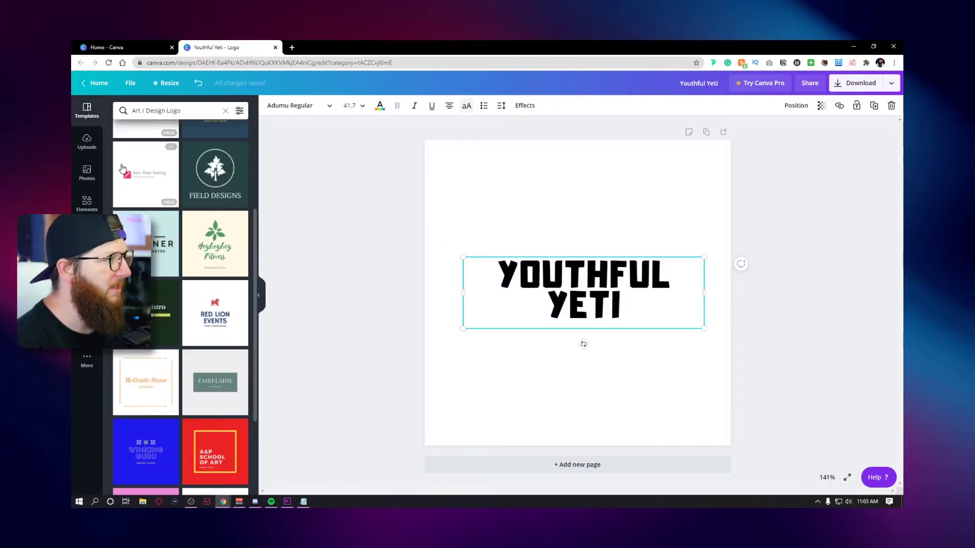
- Search the Elements library for foot graphics
{"action": "left_click", "coordinate": [87, 203]}
{"action": "left_click", "coordinate": [181, 112]}
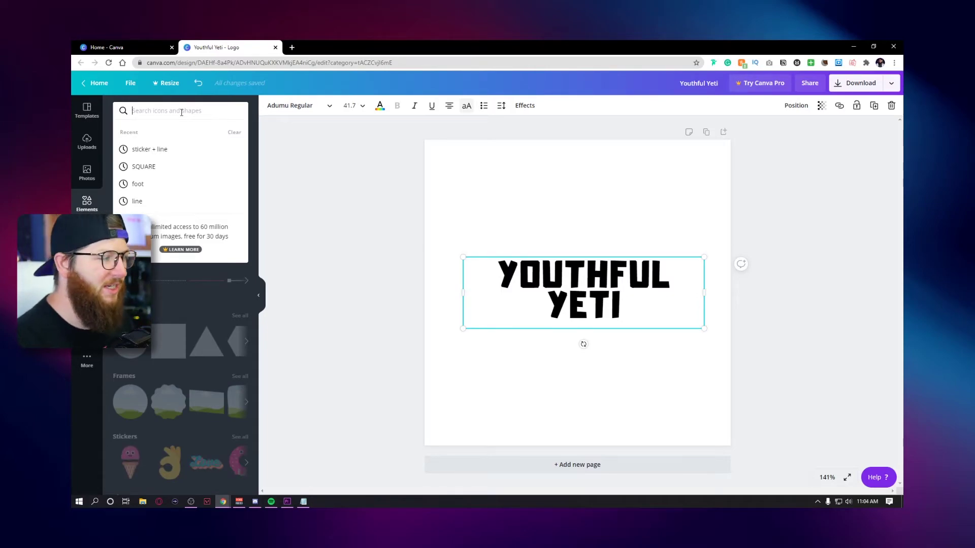
{"action": "type", "text": "foot"}
{"action": "key", "text": "Return"}
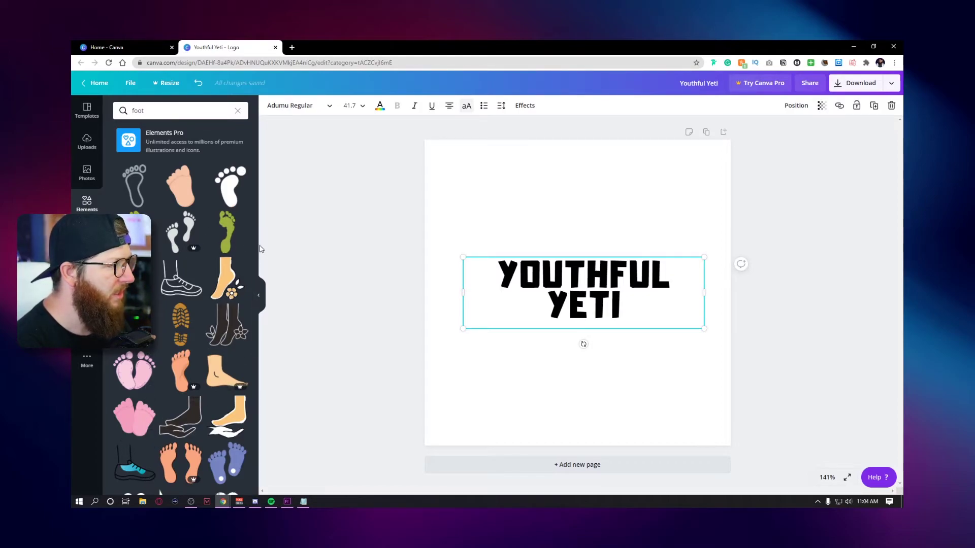
- Place a black footprint over the title's left end, tilted about 18°, discarding the peach foot
{"action": "left_click", "coordinate": [180, 185]}
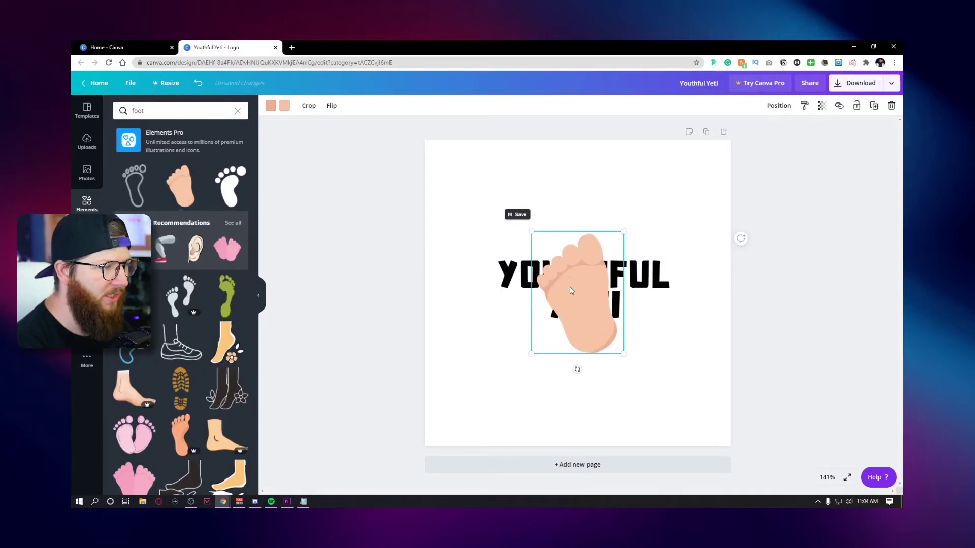
{"action": "left_click_drag", "start_coordinate": [570, 286], "coordinate": [515, 274]}
{"action": "key", "text": "Delete"}
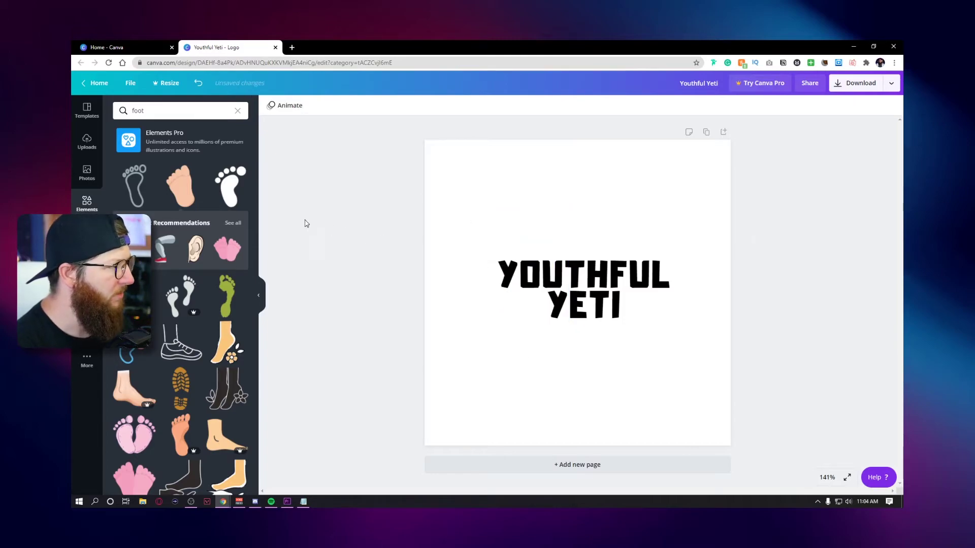
{"action": "left_click", "coordinate": [230, 185]}
{"action": "left_click_drag", "start_coordinate": [594, 282], "coordinate": [536, 269]}
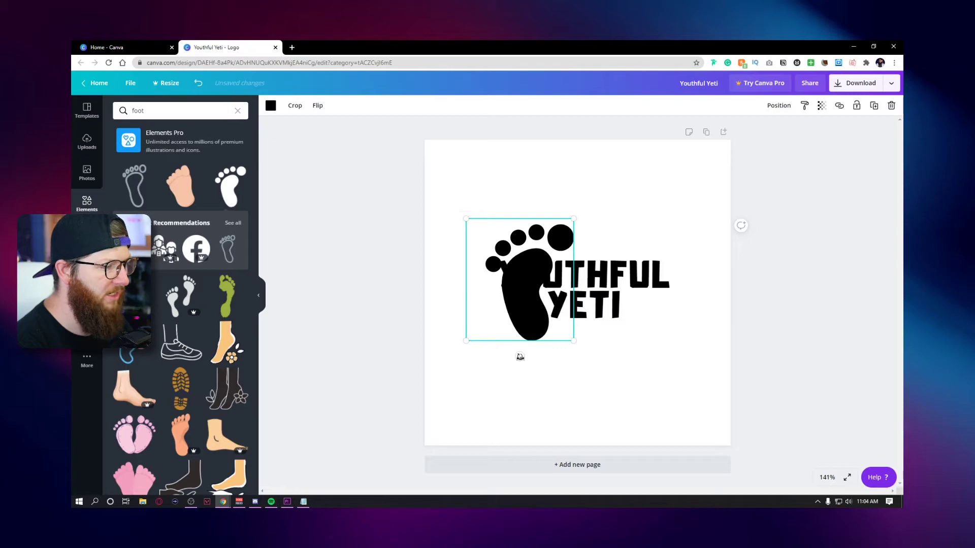
{"action": "left_click_drag", "start_coordinate": [520, 357], "coordinate": [540, 348]}
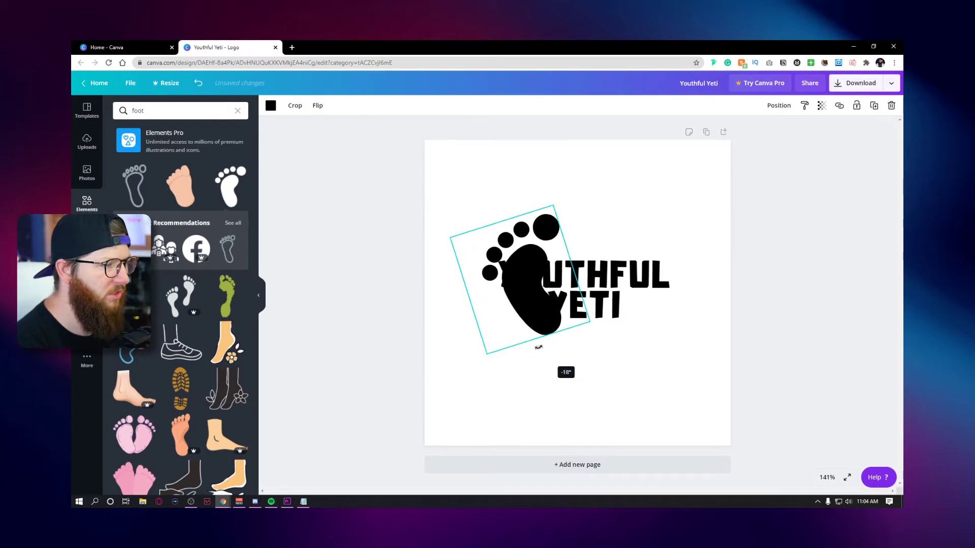
- Colour the footprint red and send it backward behind the black lettering
{"action": "left_click", "coordinate": [270, 106]}
{"action": "left_click", "coordinate": [146, 255]}
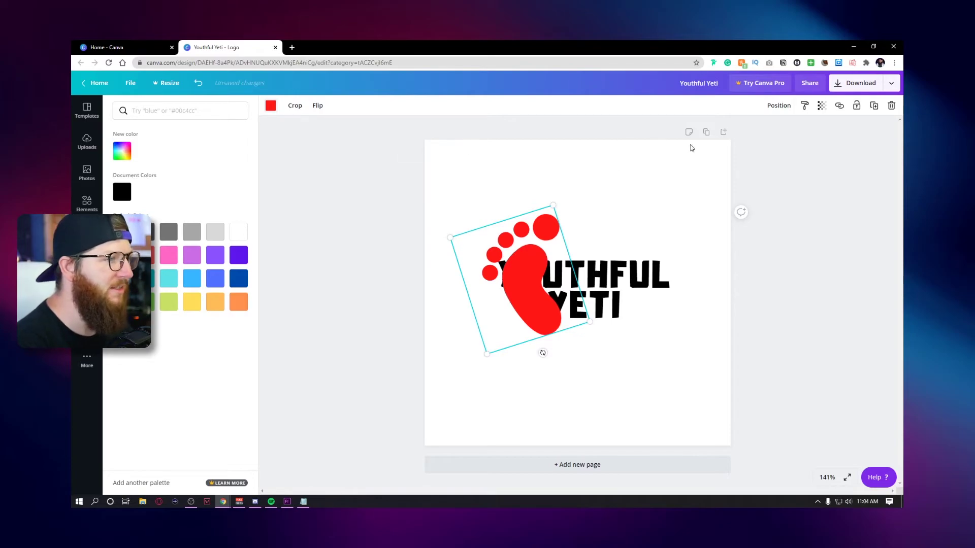
{"action": "left_click", "coordinate": [779, 106]}
{"action": "left_click", "coordinate": [745, 132]}
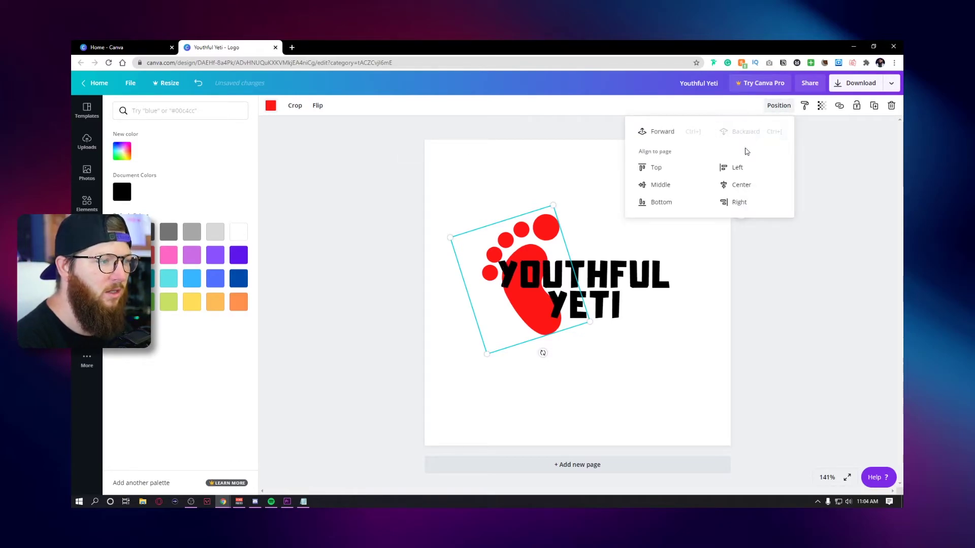
{"action": "left_click", "coordinate": [805, 307]}
- Select the footprint and text together and nudge the logo into the page centre
{"action": "left_click", "coordinate": [702, 354]}
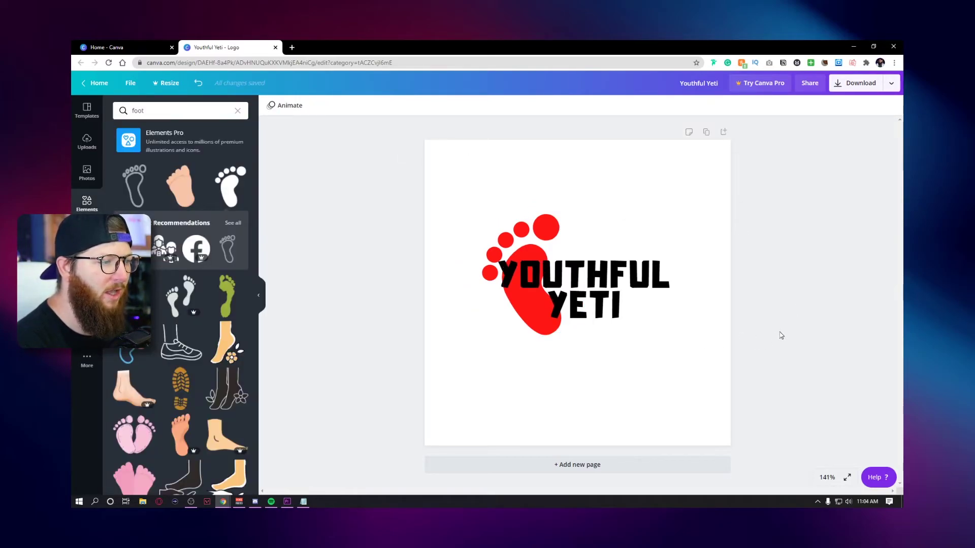
{"action": "left_click_drag", "start_coordinate": [707, 341], "coordinate": [607, 298]}
{"action": "left_click", "coordinate": [767, 288]}
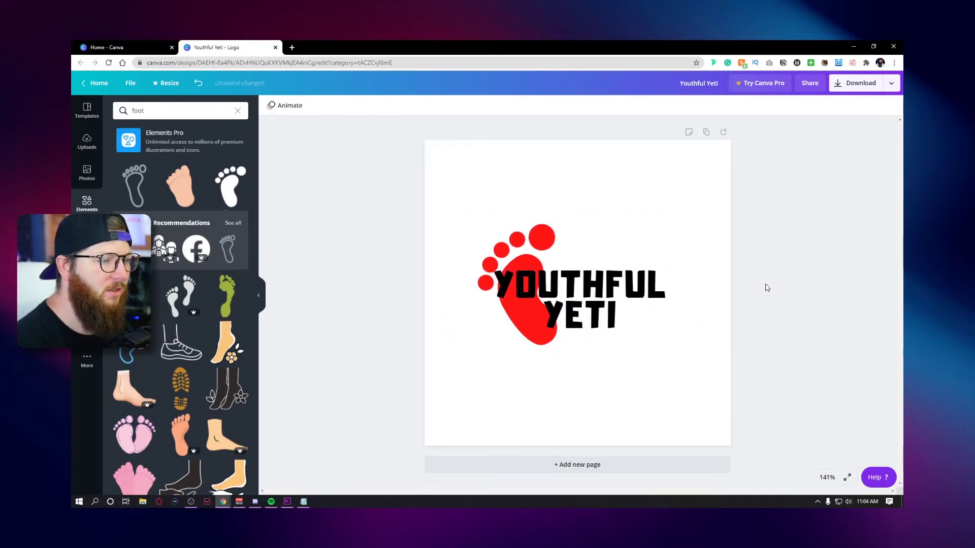
{"action": "left_click_drag", "start_coordinate": [538, 252], "coordinate": [539, 247]}
{"action": "left_click", "coordinate": [802, 273]}
{"action": "key", "text": "ctrl+z"}
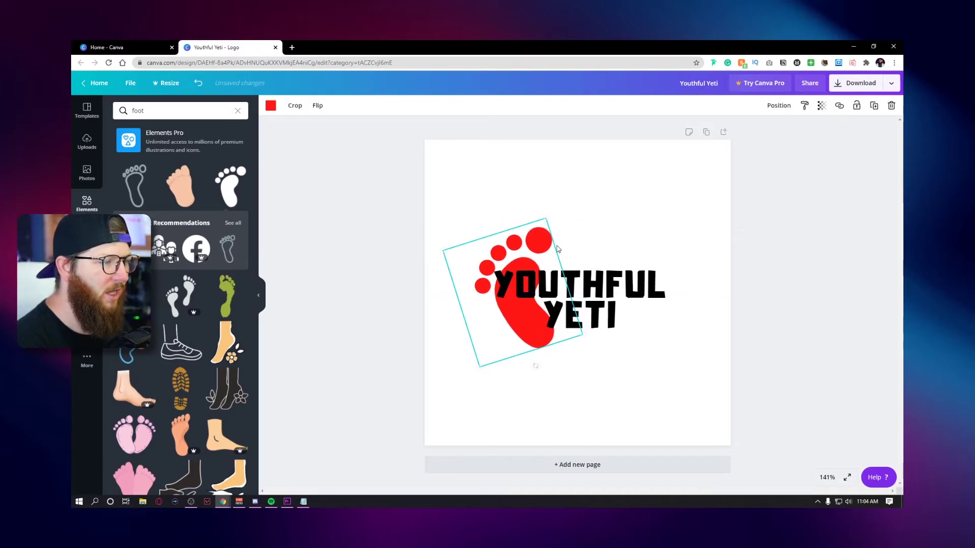
{"action": "left_click", "coordinate": [778, 287]}
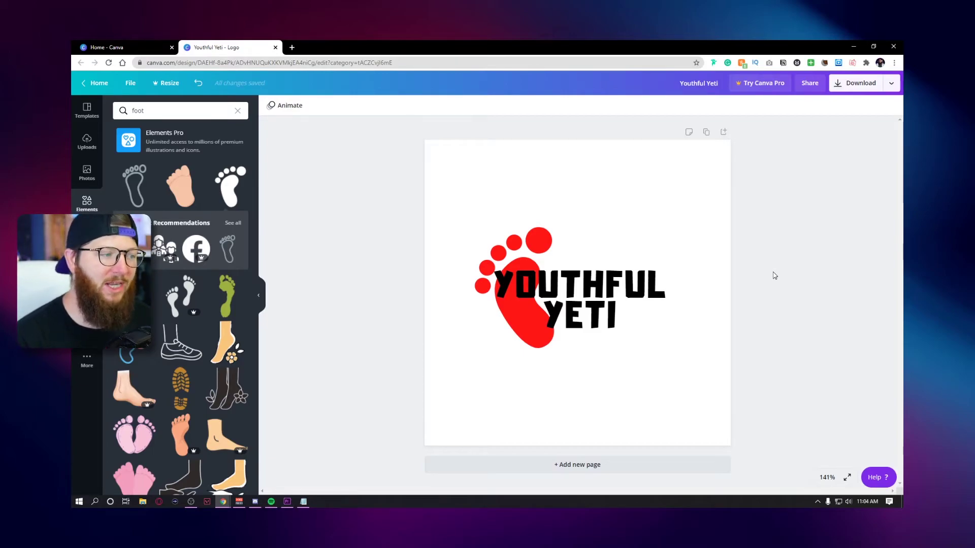
- Enlarge the footprint and title together to lettering size 60.2, then re-centre the logo
{"action": "left_click_drag", "start_coordinate": [770, 240], "coordinate": [498, 336]}
{"action": "left_click_drag", "start_coordinate": [703, 370], "coordinate": [762, 404]}
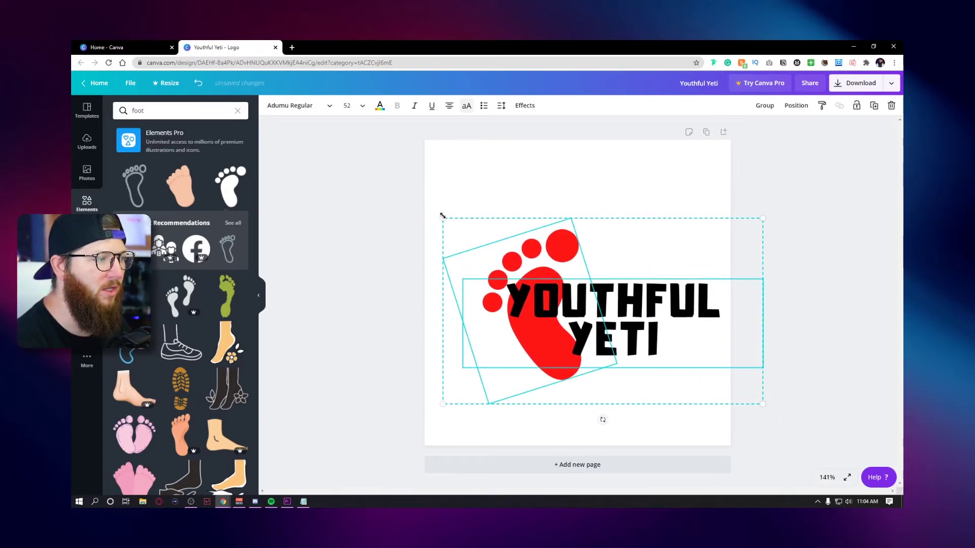
{"action": "left_click_drag", "start_coordinate": [443, 217], "coordinate": [393, 189]}
{"action": "mouse_move", "coordinate": [616, 296]}
{"action": "left_mouse_down"}
{"action": "mouse_move", "coordinate": [615, 275]}
{"action": "mouse_move", "coordinate": [614, 288]}
{"action": "left_mouse_up"}
{"action": "left_click", "coordinate": [822, 287]}
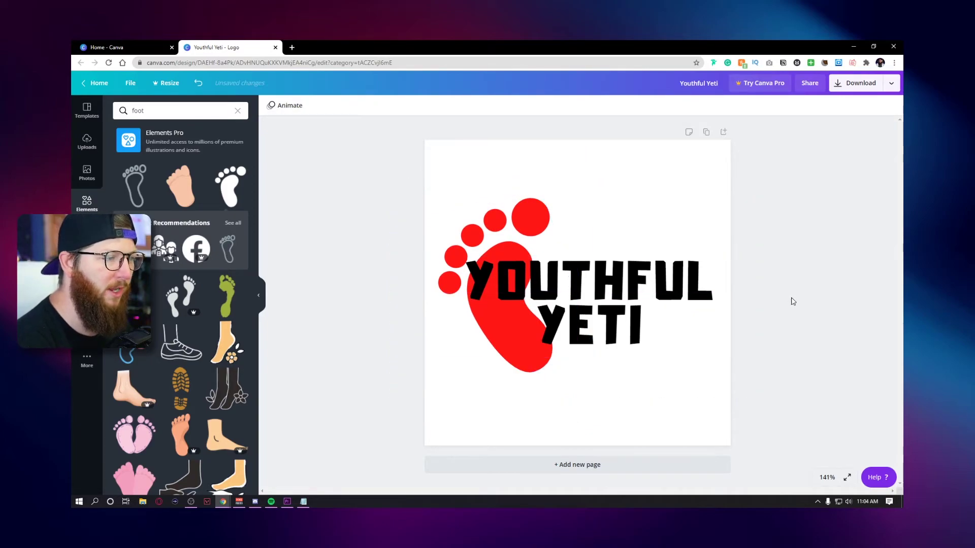
- Download the design as PNG 'Youthful Yeti.png' and check it in Photos
{"action": "left_click", "coordinate": [891, 85]}
{"action": "left_click", "coordinate": [814, 130]}
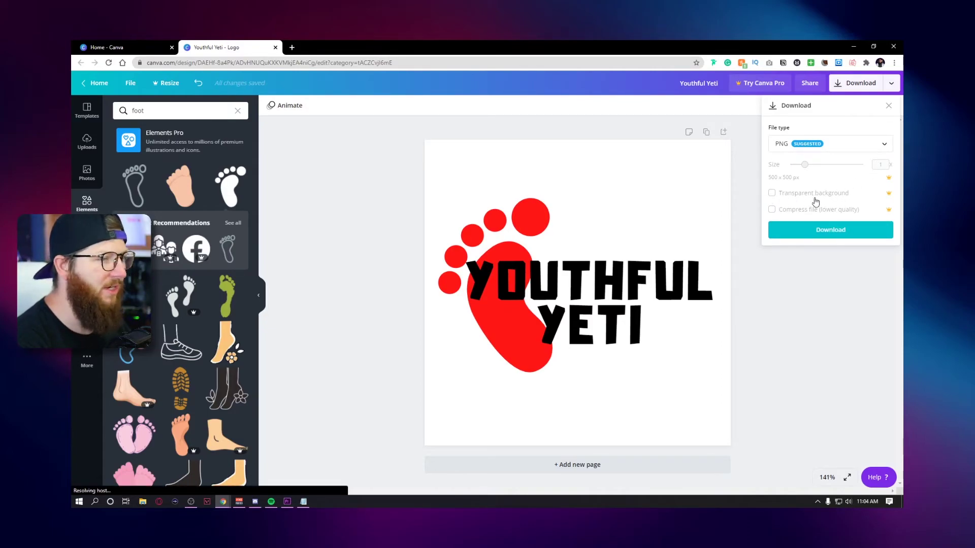
{"action": "left_click", "coordinate": [835, 232]}
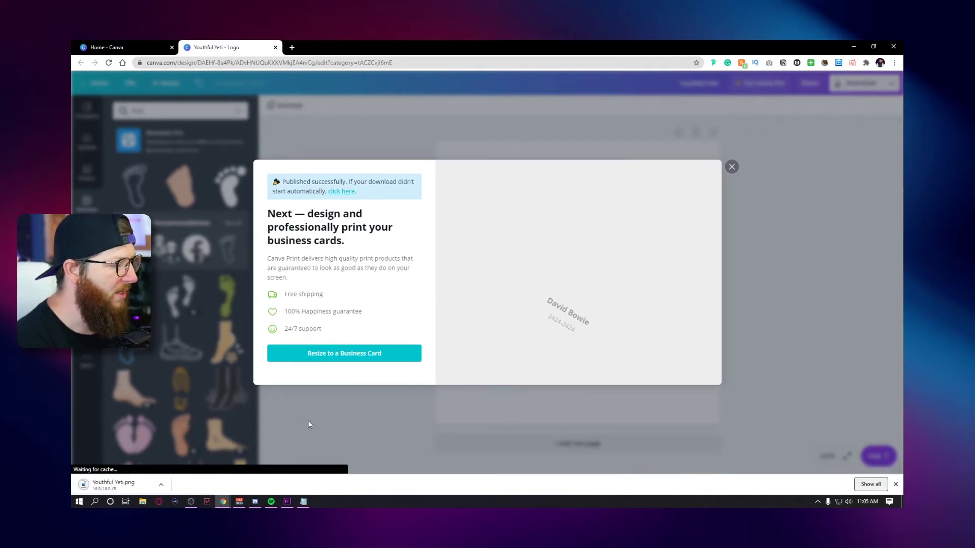
{"action": "left_click", "coordinate": [125, 481]}
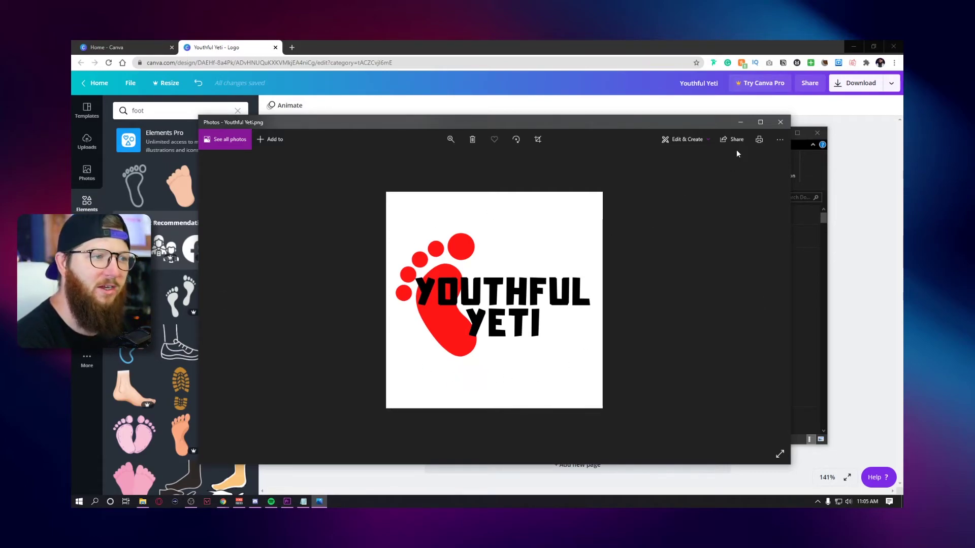
{"action": "left_click", "coordinate": [787, 122]}
{"action": "left_click", "coordinate": [777, 133]}
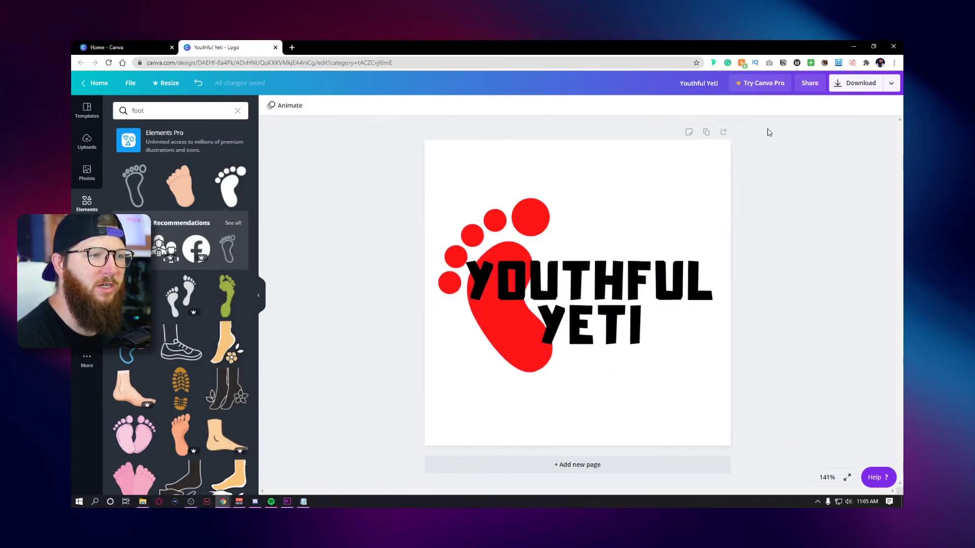
- Remove Youthful Yeti.png's white background on remove.bg and download the transparent version
{"action": "left_click", "coordinate": [292, 48]}
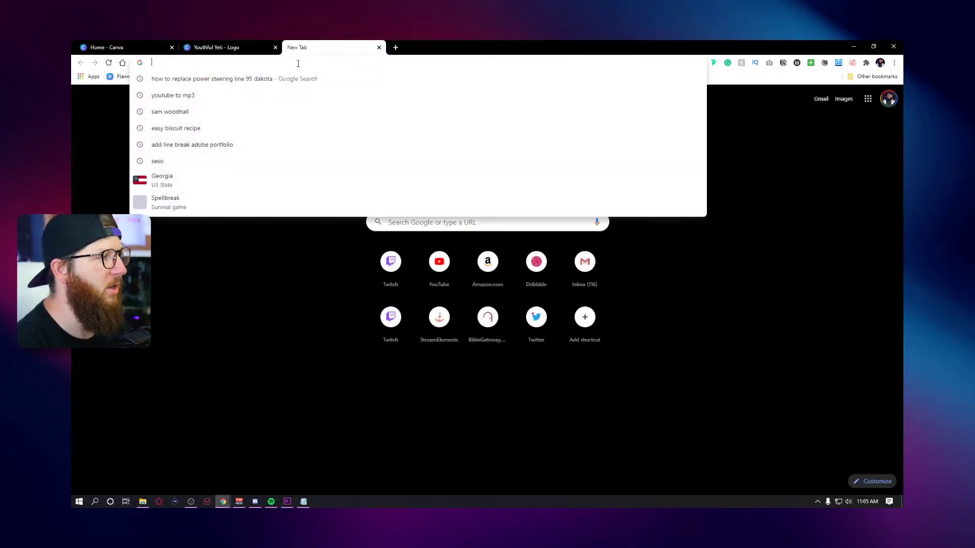
{"action": "type", "text": "remove.bg"}
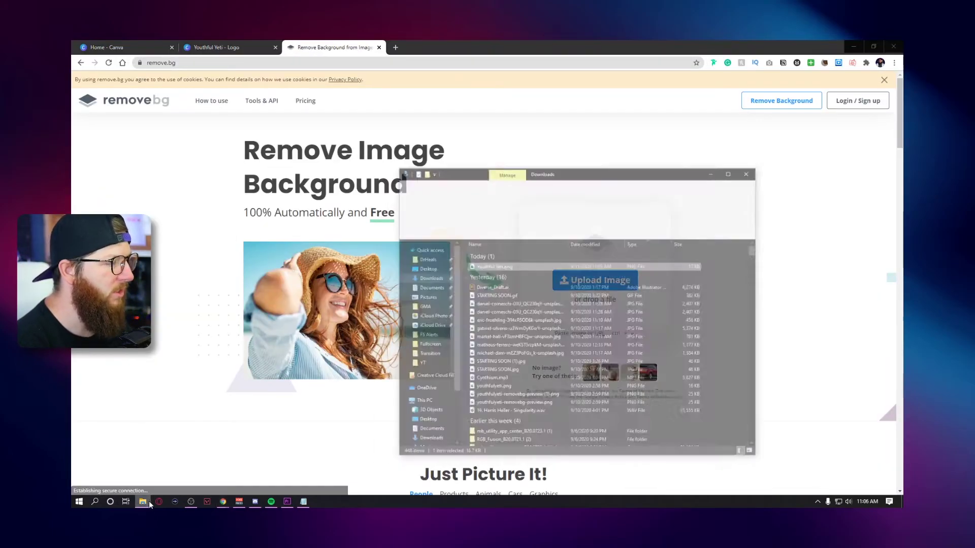
{"action": "left_click_drag", "start_coordinate": [558, 236], "coordinate": [360, 266]}
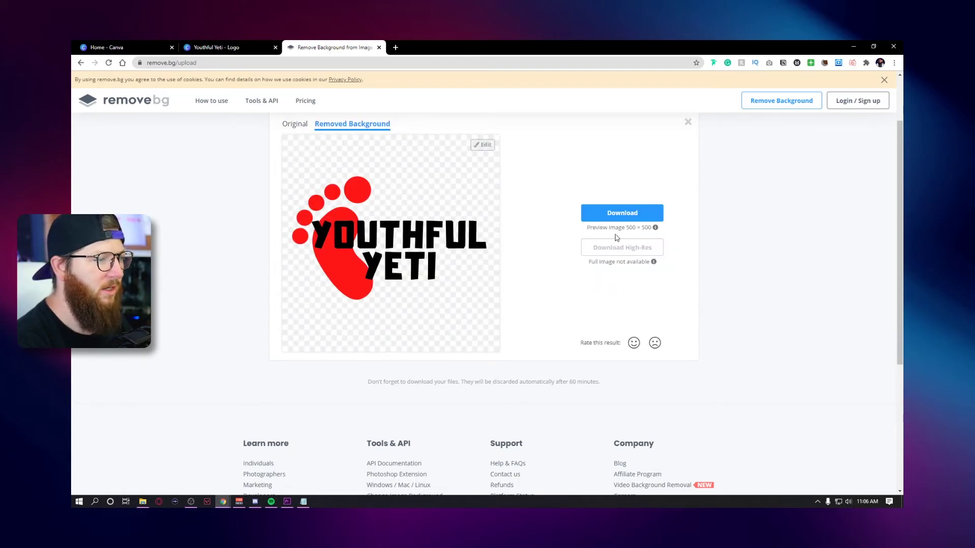
{"action": "left_click", "coordinate": [619, 213]}
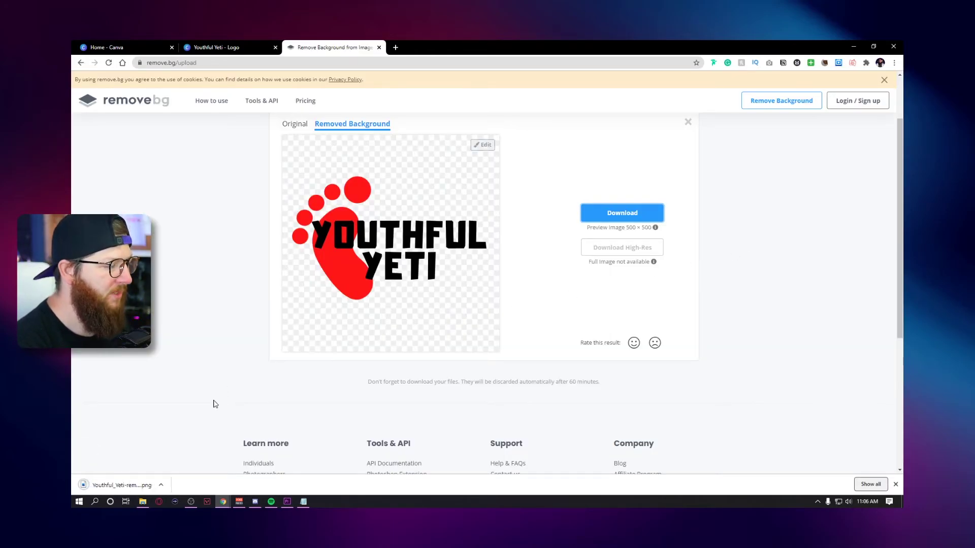
- Preview Youthful_Yeti-removebg-preview.png (500 × 500), then return to the Canva design tab
{"action": "left_click", "coordinate": [117, 486]}
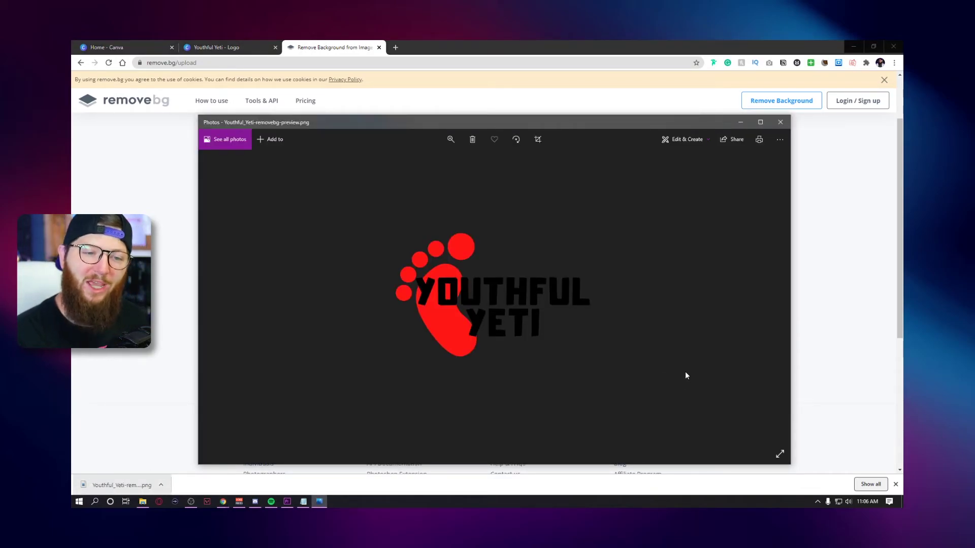
{"action": "left_click", "coordinate": [781, 122]}
{"action": "left_click", "coordinate": [224, 47]}
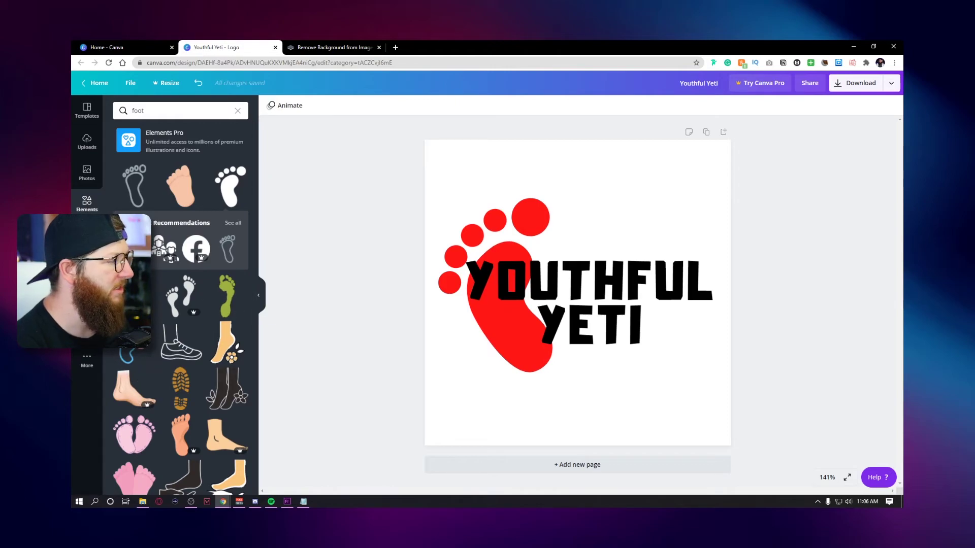
- Left-align the YOUTHFUL YETI text, move it right over the footprint and shrink it slightly
{"action": "left_click", "coordinate": [87, 141]}
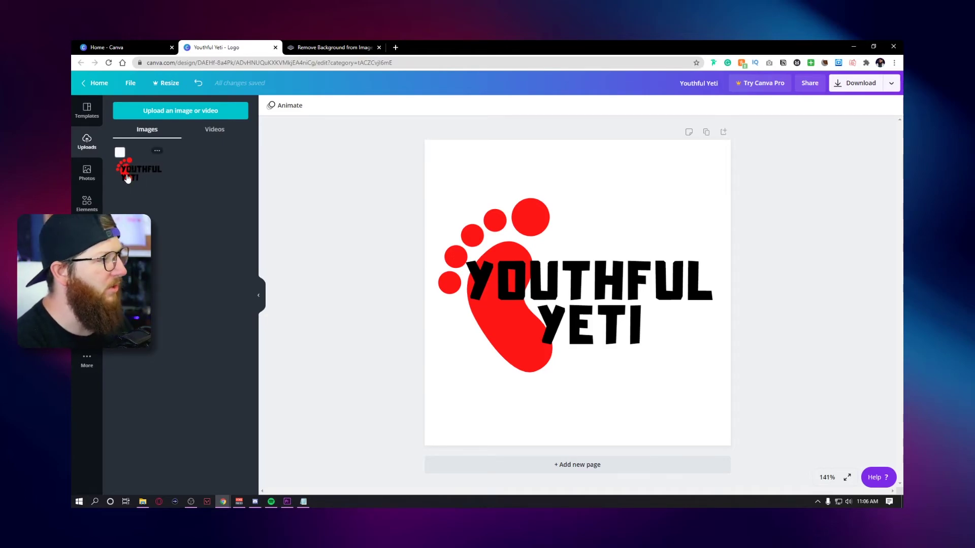
{"action": "left_click", "coordinate": [541, 297]}
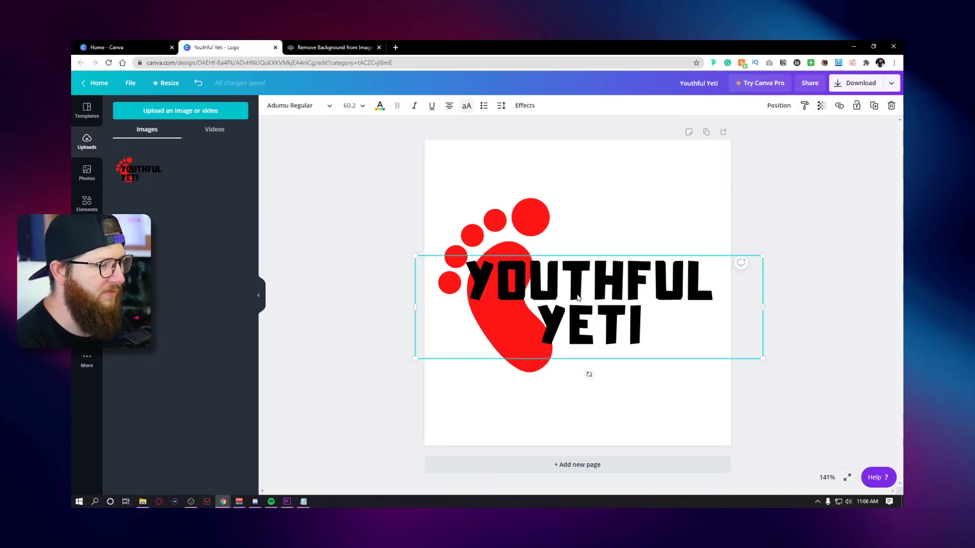
{"action": "left_click", "coordinate": [449, 107]}
{"action": "left_click_drag", "start_coordinate": [541, 282], "coordinate": [587, 256]}
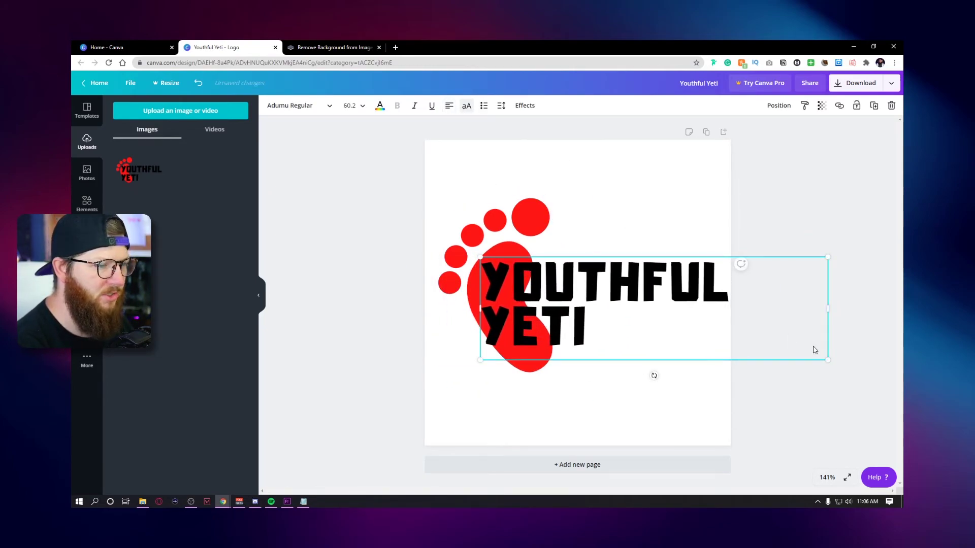
{"action": "left_click_drag", "start_coordinate": [828, 361], "coordinate": [780, 351]}
- Shrink the red footprint and move it up and right
{"action": "left_click", "coordinate": [525, 200]}
{"action": "left_click_drag", "start_coordinate": [539, 185], "coordinate": [523, 223]}
{"action": "left_click", "coordinate": [806, 309]}
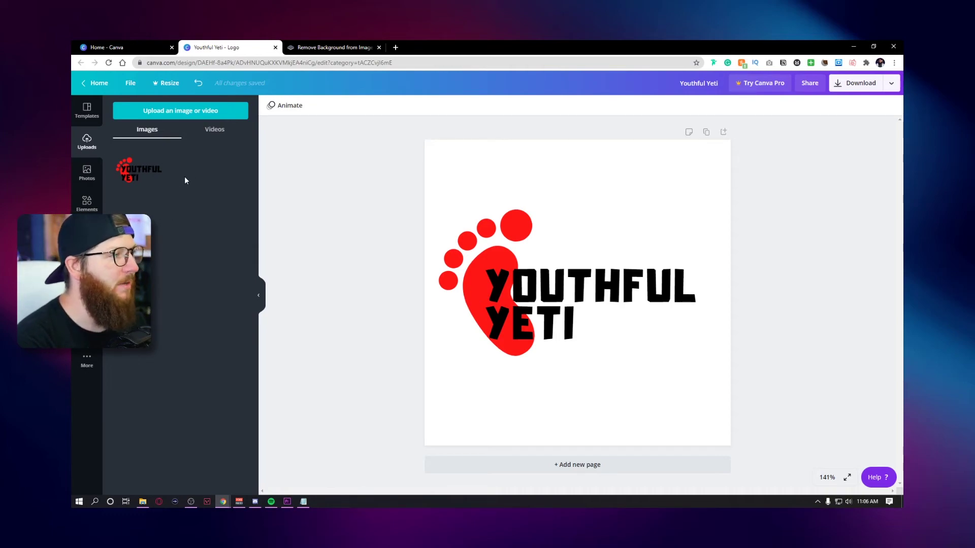
- Add the uploaded transparent logo to the page, then delete that copy
{"action": "left_click", "coordinate": [130, 175]}
{"action": "left_click_drag", "start_coordinate": [557, 308], "coordinate": [619, 213]}
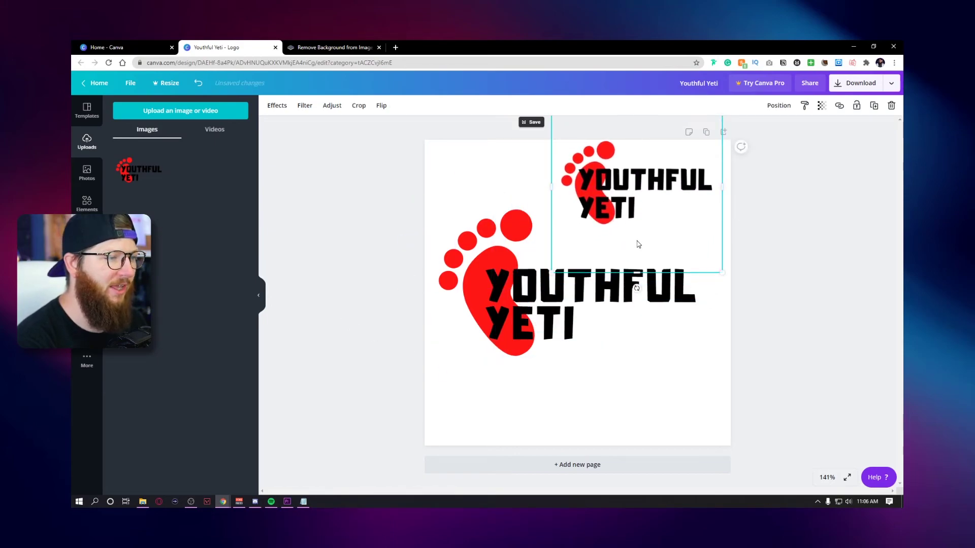
{"action": "key", "text": "Delete"}
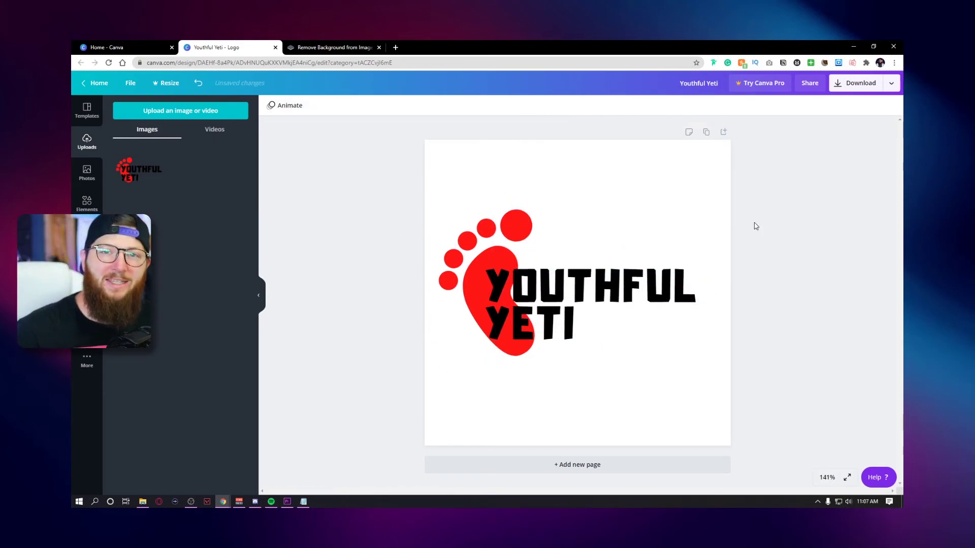